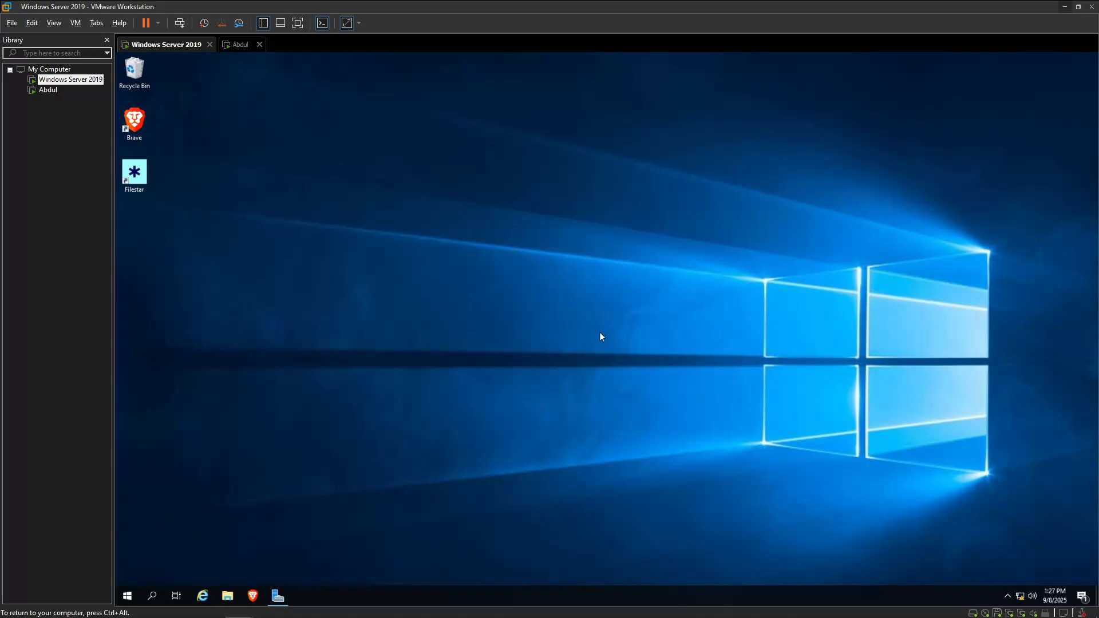
{"action": "left_click", "coordinate": [237, 47]}
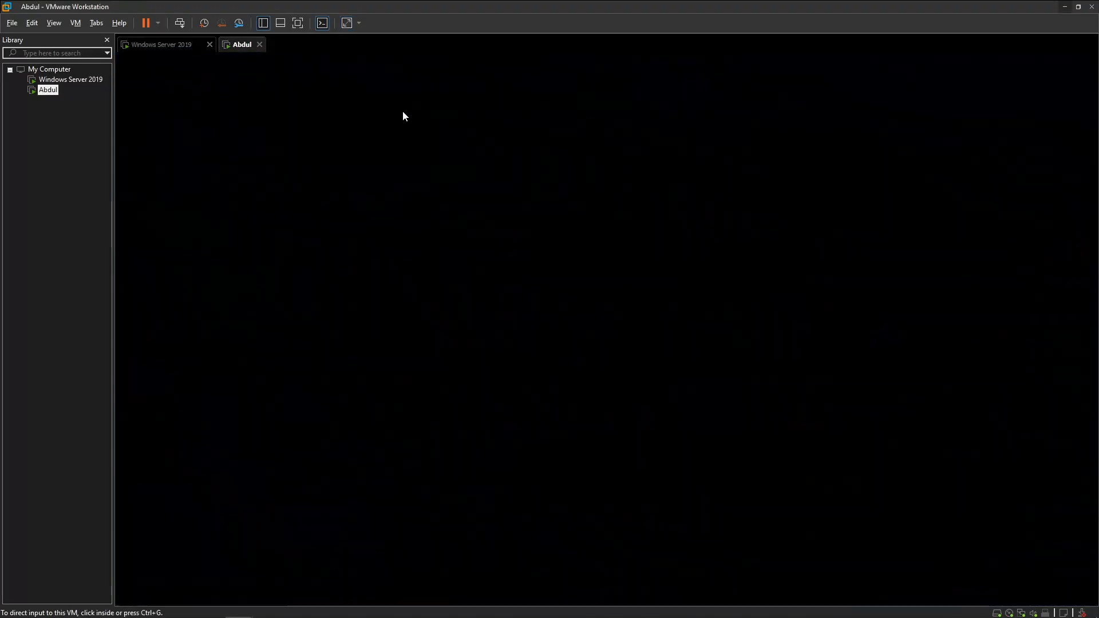
{"action": "left_click", "coordinate": [180, 47]}
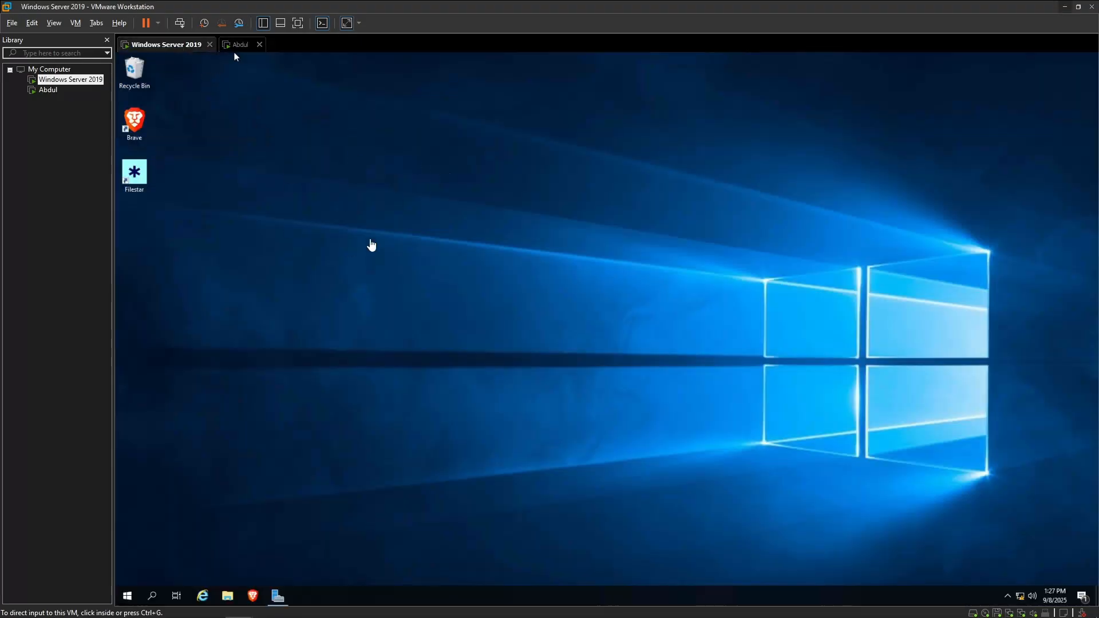
{"action": "left_click", "coordinate": [339, 490]}
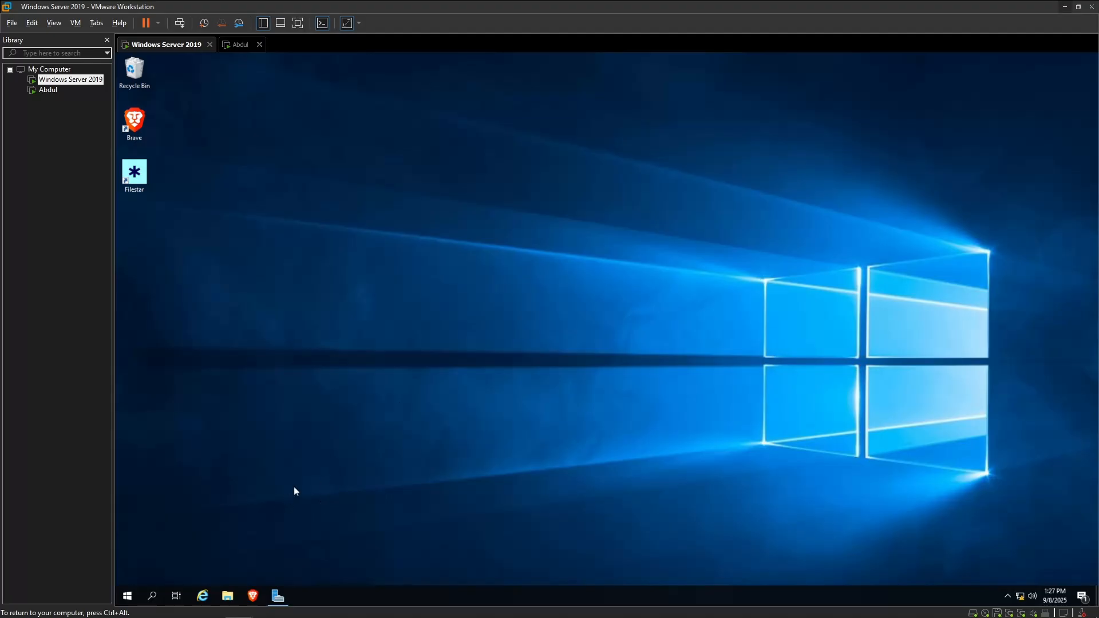
- Check the Remote Desktop setting in Server Manager's Local Server properties, and close Server Manager
{"action": "key", "text": "super"}
{"action": "left_click", "coordinate": [278, 595]}
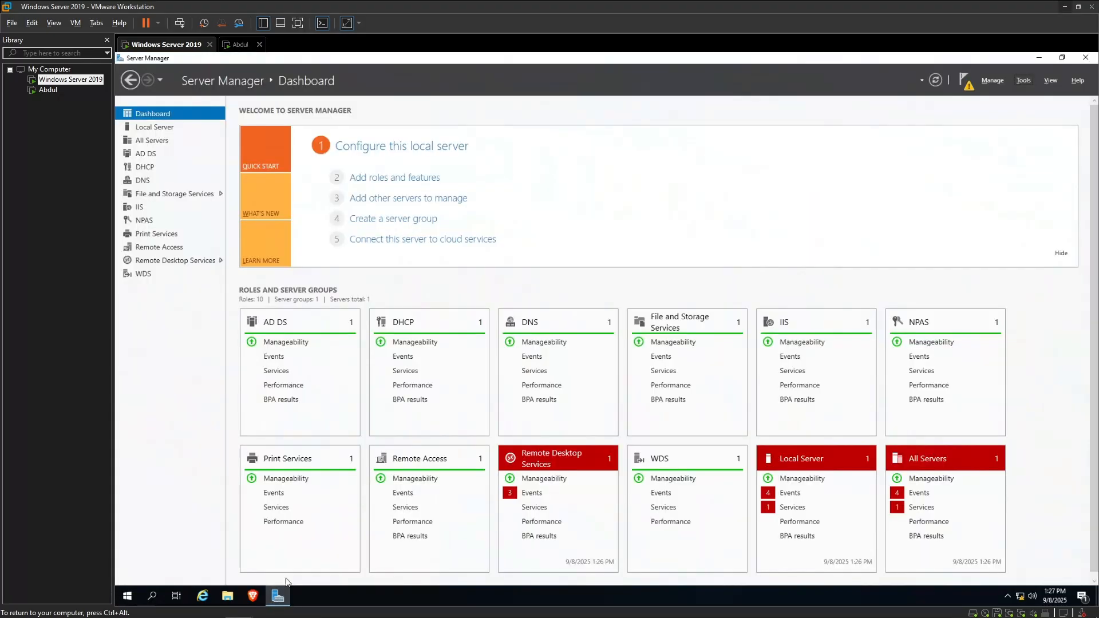
{"action": "left_click", "coordinate": [151, 129]}
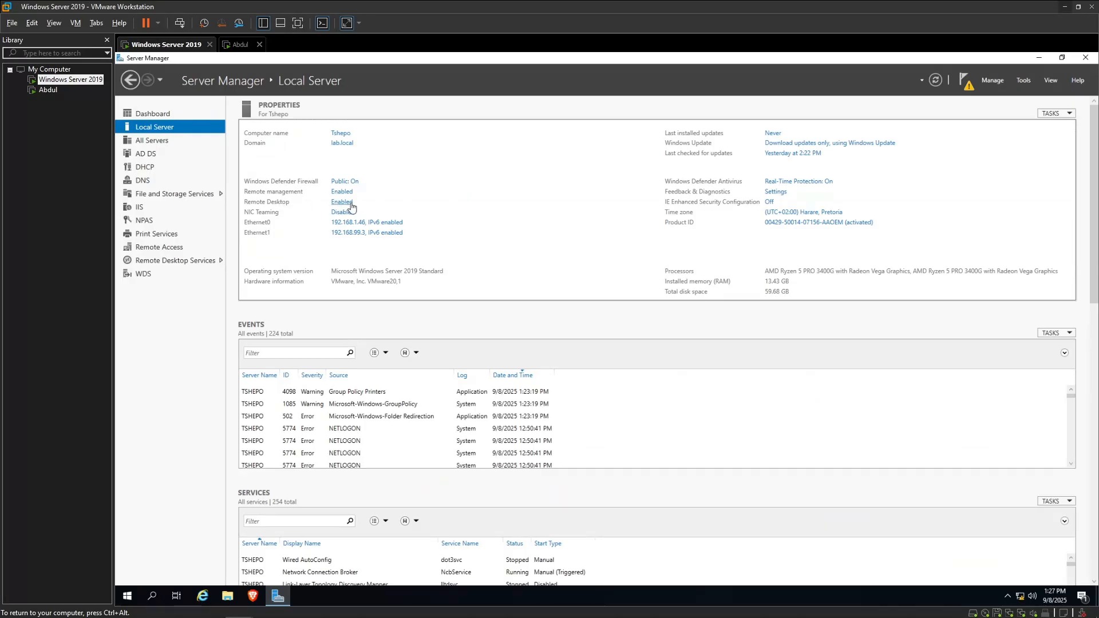
{"action": "left_click", "coordinate": [1085, 57]}
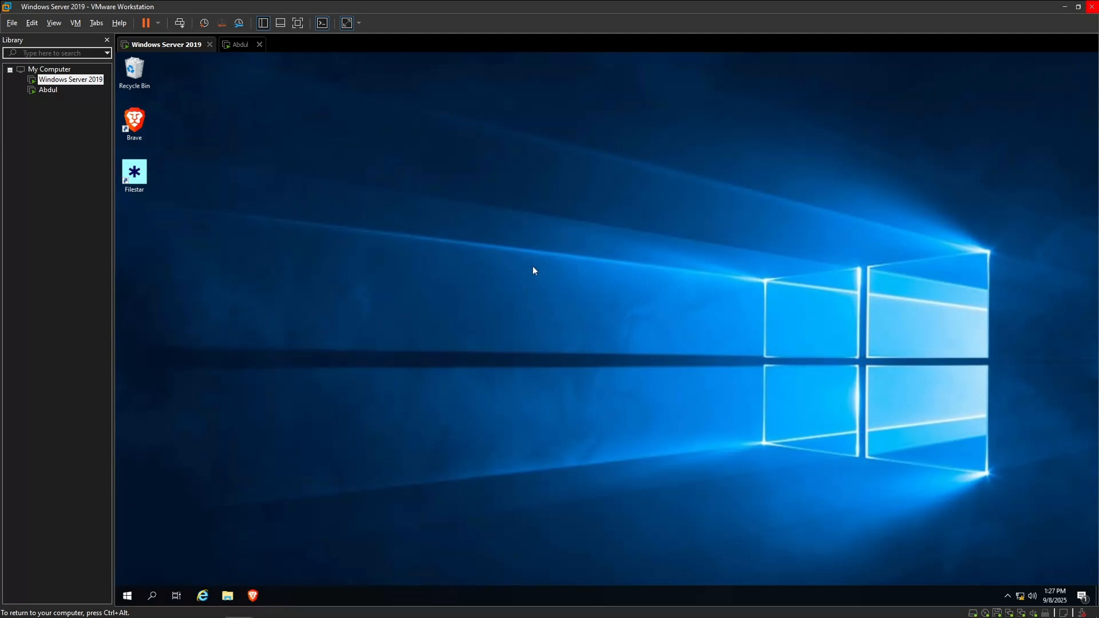
- Open the inbound rules in Windows Defender Firewall's advanced settings on the server and maximize the window
{"action": "key", "text": "super"}
{"action": "type", "text": "firewa"}
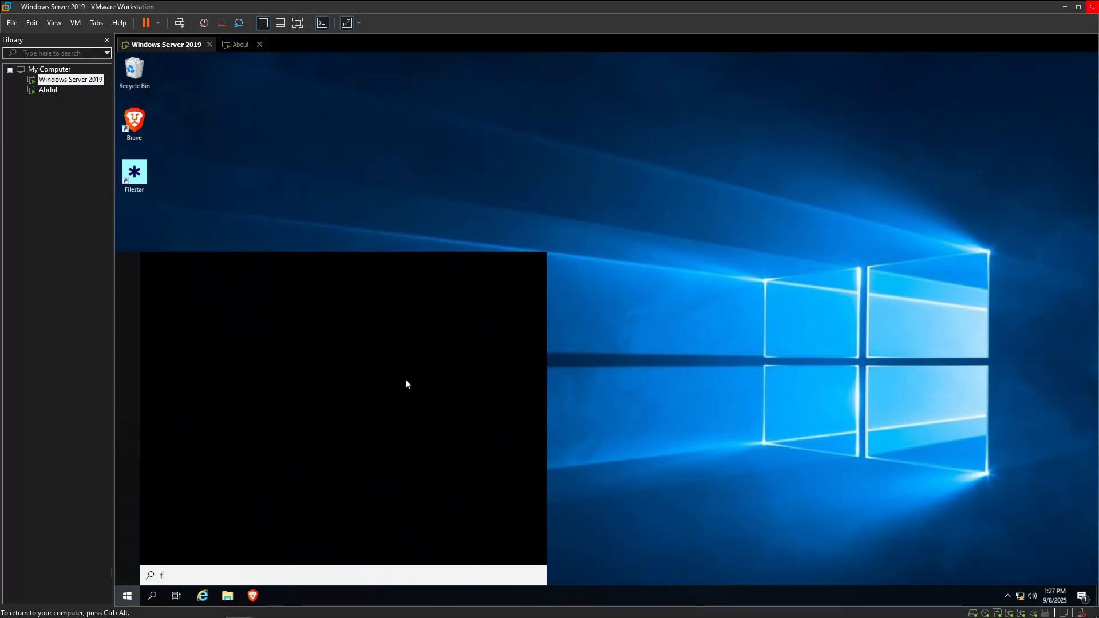
{"action": "left_click", "coordinate": [461, 315]}
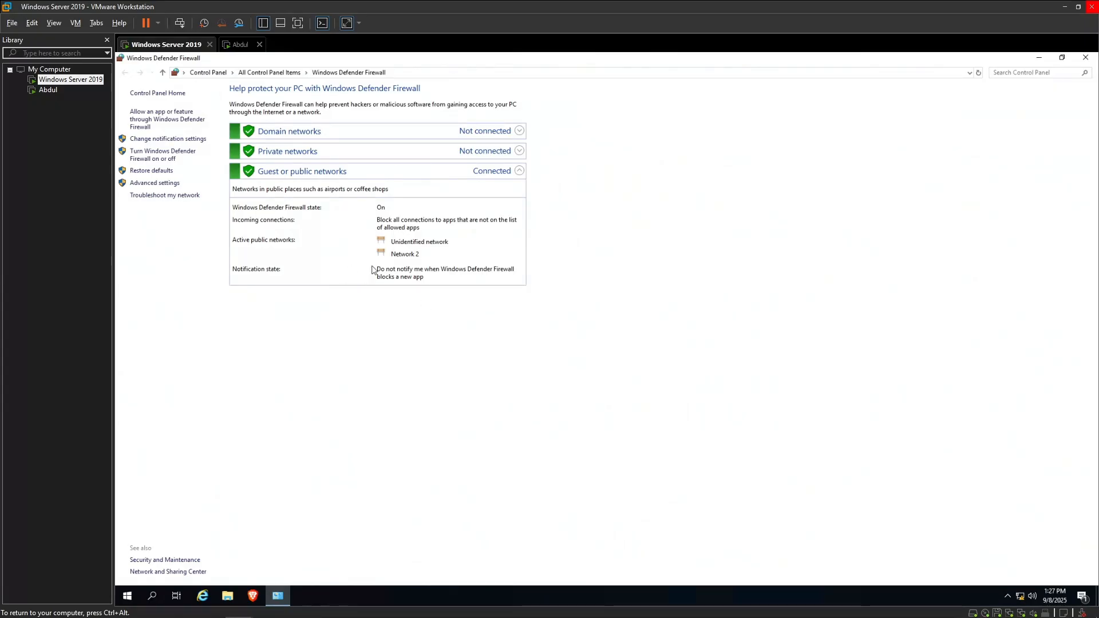
{"action": "left_click", "coordinate": [164, 183]}
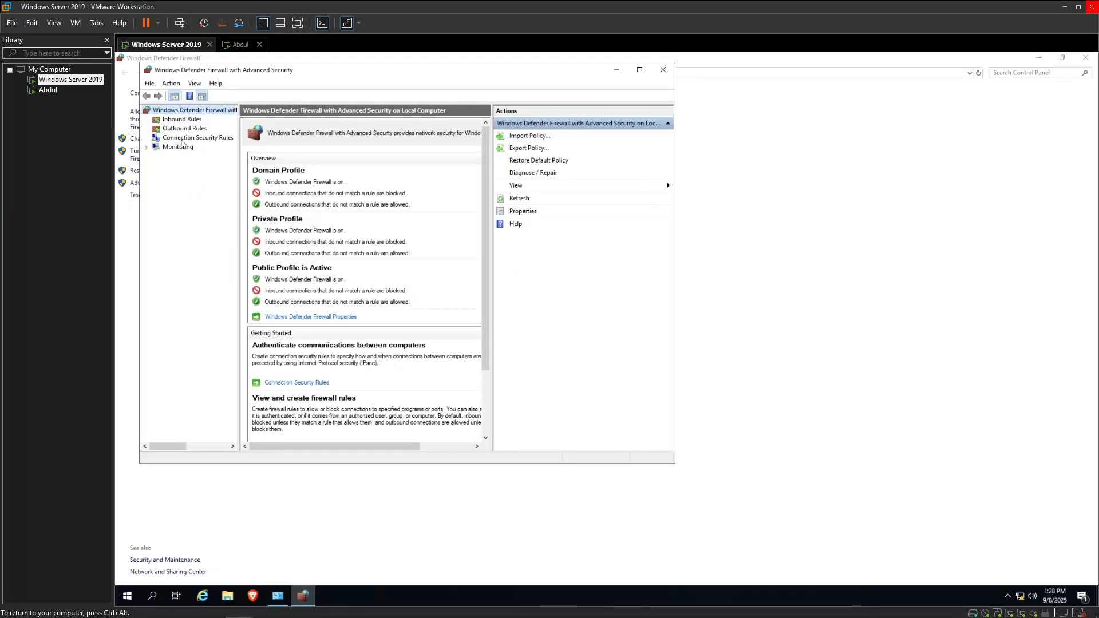
{"action": "left_click", "coordinate": [181, 121]}
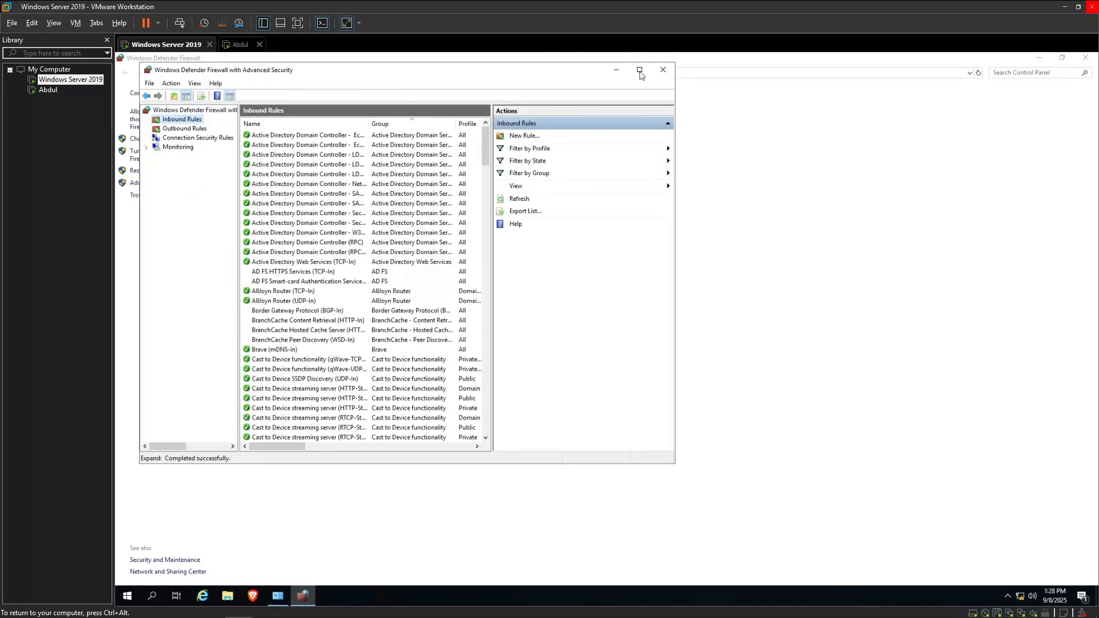
{"action": "left_click", "coordinate": [639, 69]}
- Find the inbound Remote Desktop - User Mode (TCP-In) rule for local port 3389
{"action": "left_click_drag", "start_coordinate": [908, 142], "coordinate": [865, 400]}
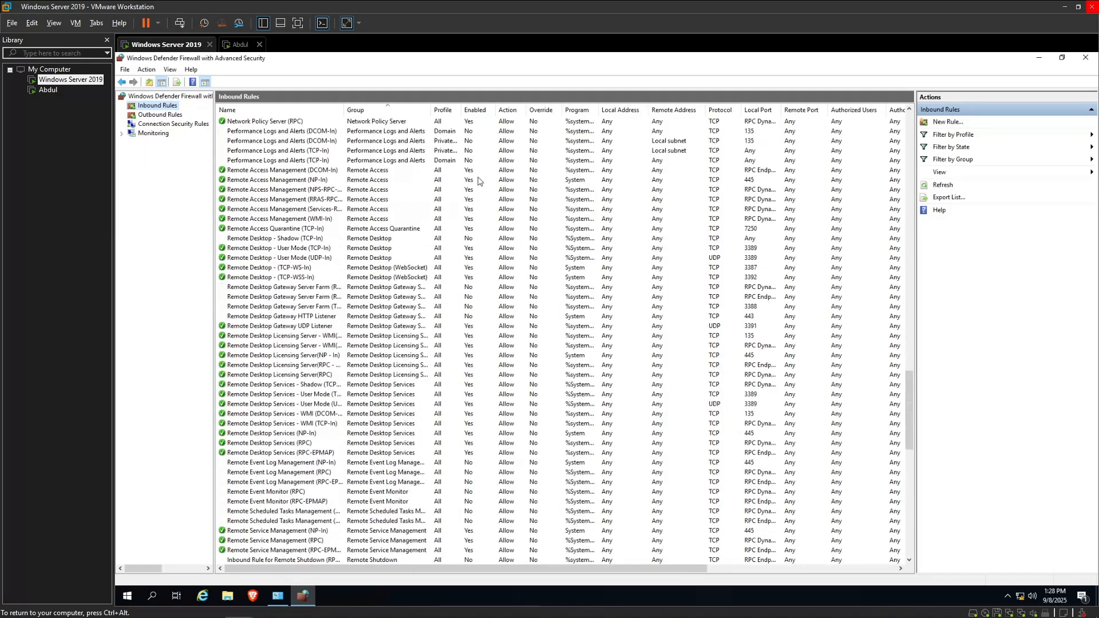
{"action": "scroll", "coordinate": [622, 245], "scroll_direction": "up", "scroll_amount": 11}
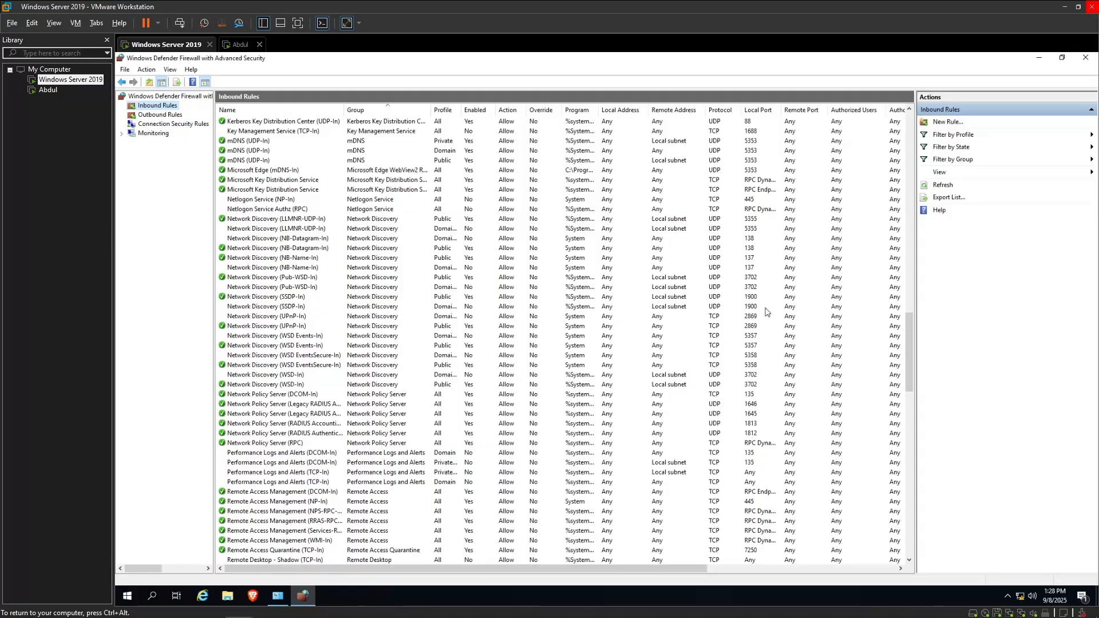
{"action": "scroll", "coordinate": [761, 268], "scroll_direction": "down", "scroll_amount": 11}
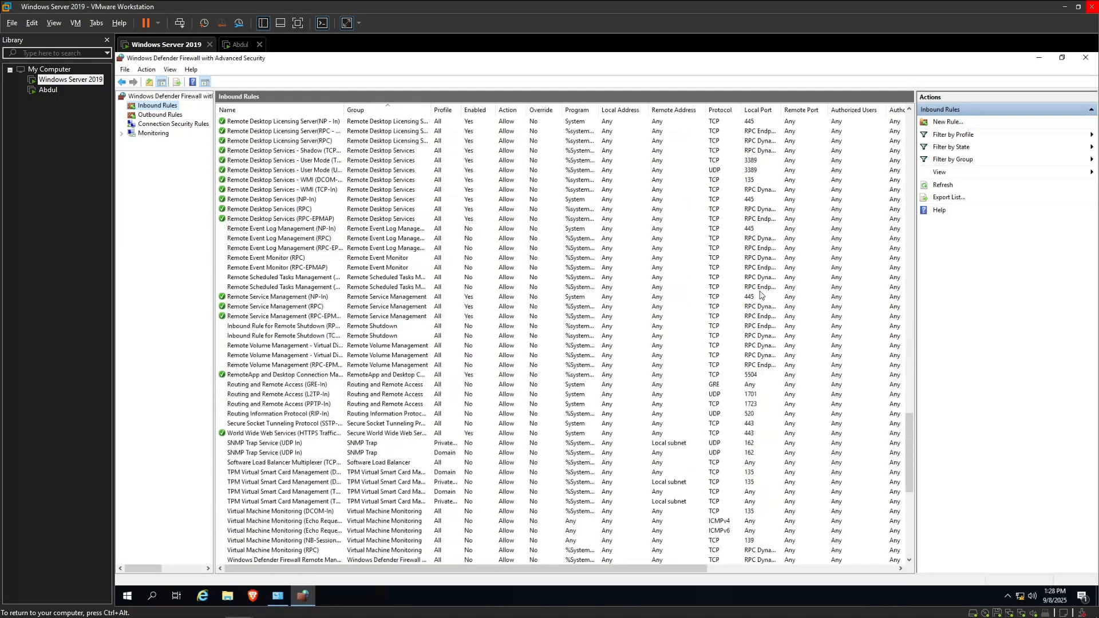
{"action": "scroll", "coordinate": [761, 289], "scroll_direction": "up", "scroll_amount": 15}
{"action": "scroll", "coordinate": [756, 232], "scroll_direction": "down", "scroll_amount": 7}
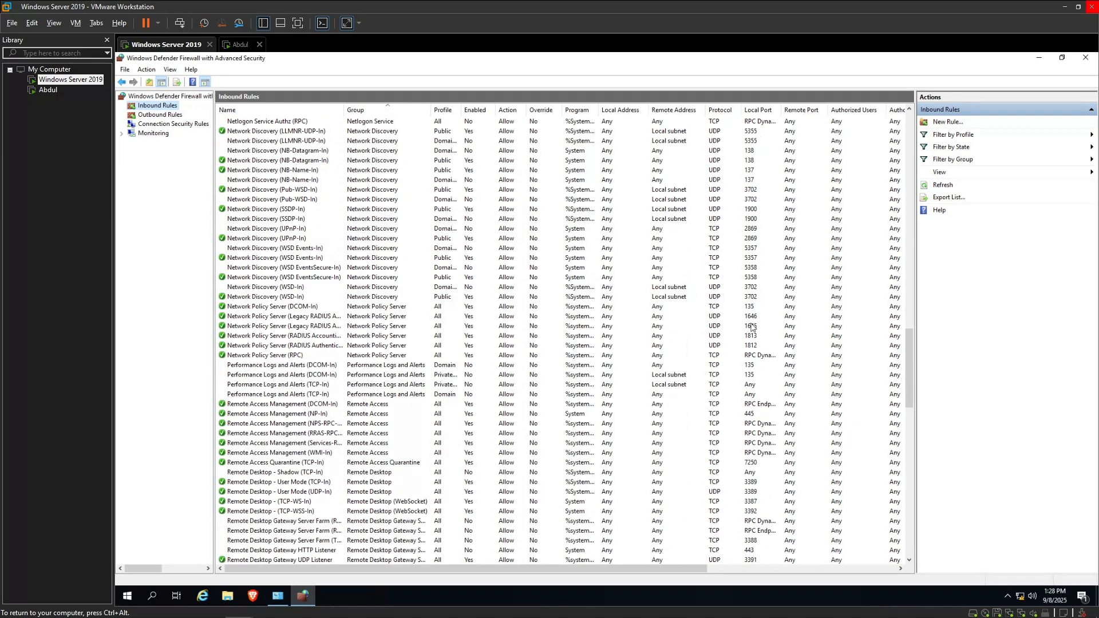
{"action": "scroll", "coordinate": [752, 326], "scroll_direction": "down", "scroll_amount": 9}
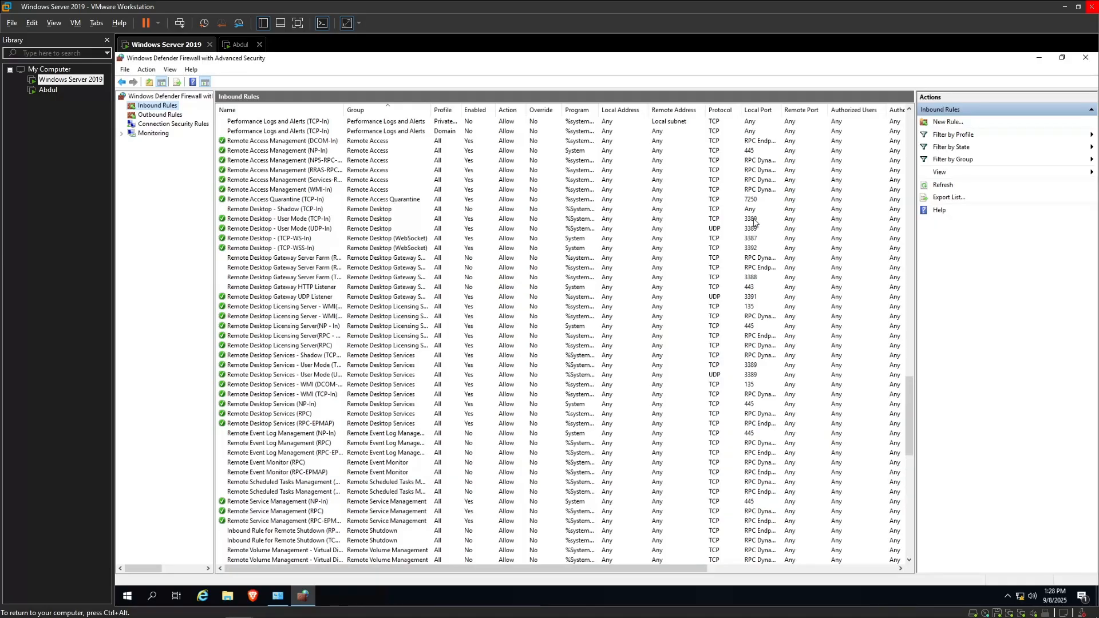
{"action": "left_click", "coordinate": [753, 221]}
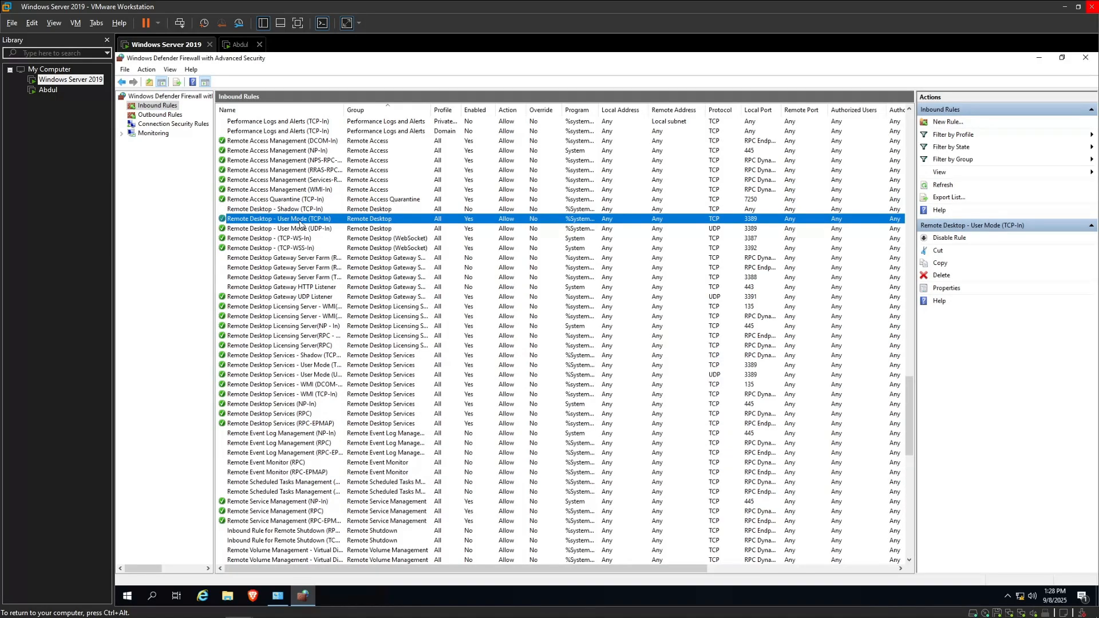
- Check whether the Remote Desktop - User Mode TCP-In and UDP-In rules are enabled, and close the firewall windows
{"action": "left_click", "coordinate": [327, 230]}
{"action": "left_click", "coordinate": [469, 220]}
{"action": "left_click", "coordinate": [468, 227]}
{"action": "left_click", "coordinate": [468, 220]}
{"action": "left_click", "coordinate": [469, 227]}
{"action": "left_click", "coordinate": [471, 219]}
{"action": "left_click", "coordinate": [471, 228]}
{"action": "left_click", "coordinate": [470, 219]}
{"action": "left_click", "coordinate": [470, 228]}
{"action": "left_click", "coordinate": [470, 220]}
{"action": "left_click", "coordinate": [472, 230]}
{"action": "left_click", "coordinate": [471, 220]}
{"action": "right_click", "coordinate": [471, 220]}
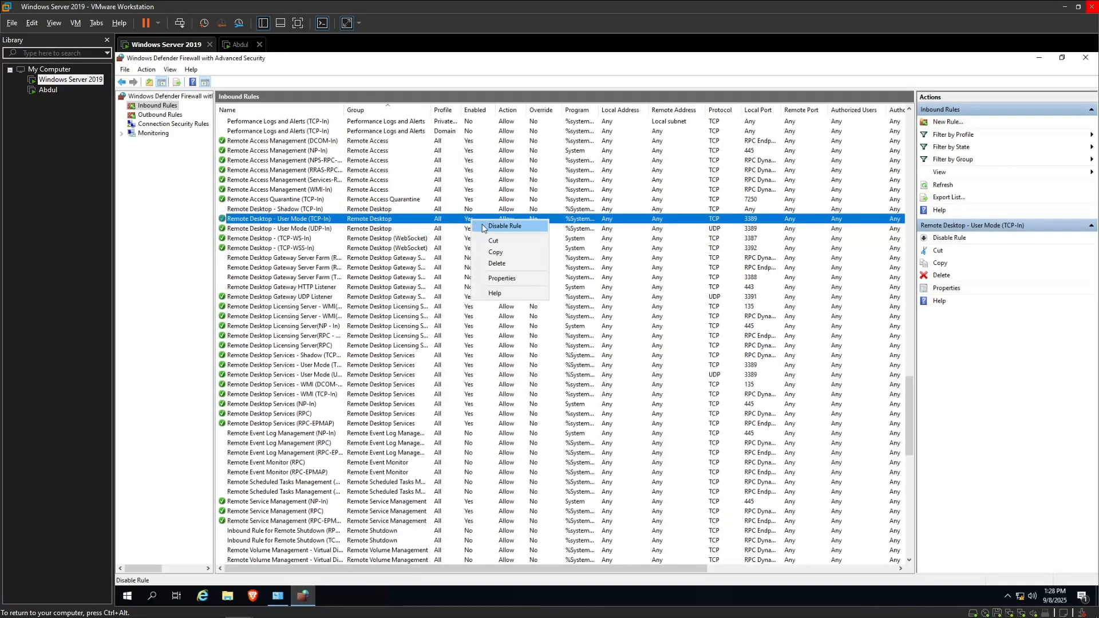
{"action": "left_click", "coordinate": [412, 226]}
{"action": "left_click", "coordinate": [401, 227]}
{"action": "left_click", "coordinate": [402, 221]}
{"action": "left_click", "coordinate": [403, 226]}
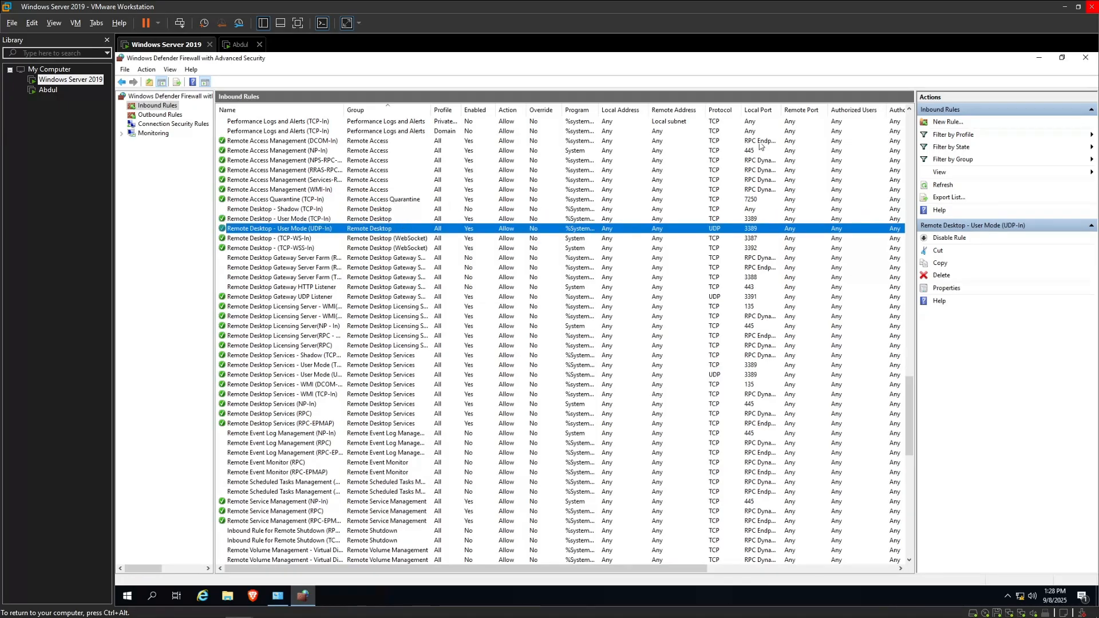
{"action": "left_click", "coordinate": [1084, 57]}
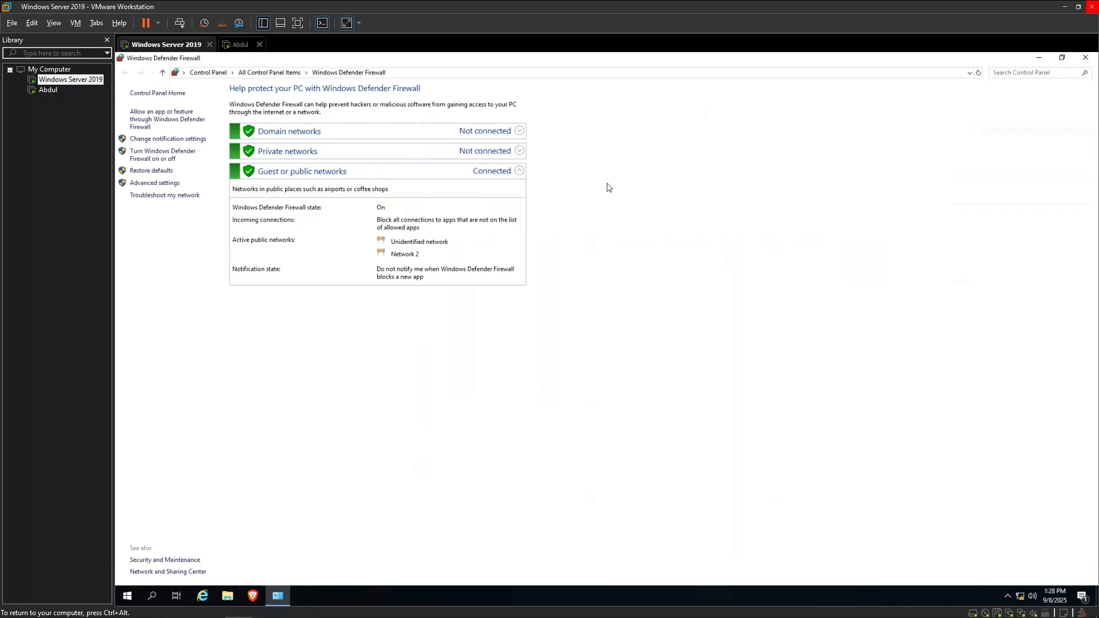
{"action": "left_click", "coordinate": [1085, 57]}
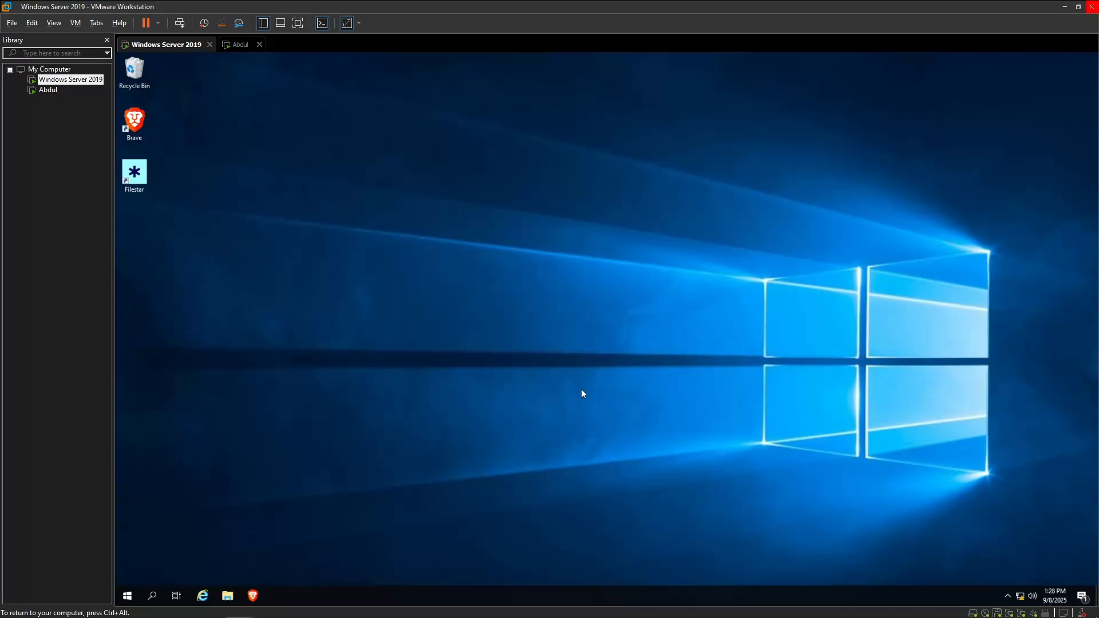
- Open the server's Remote settings in System Properties from Control Panel
{"action": "key", "text": "super"}
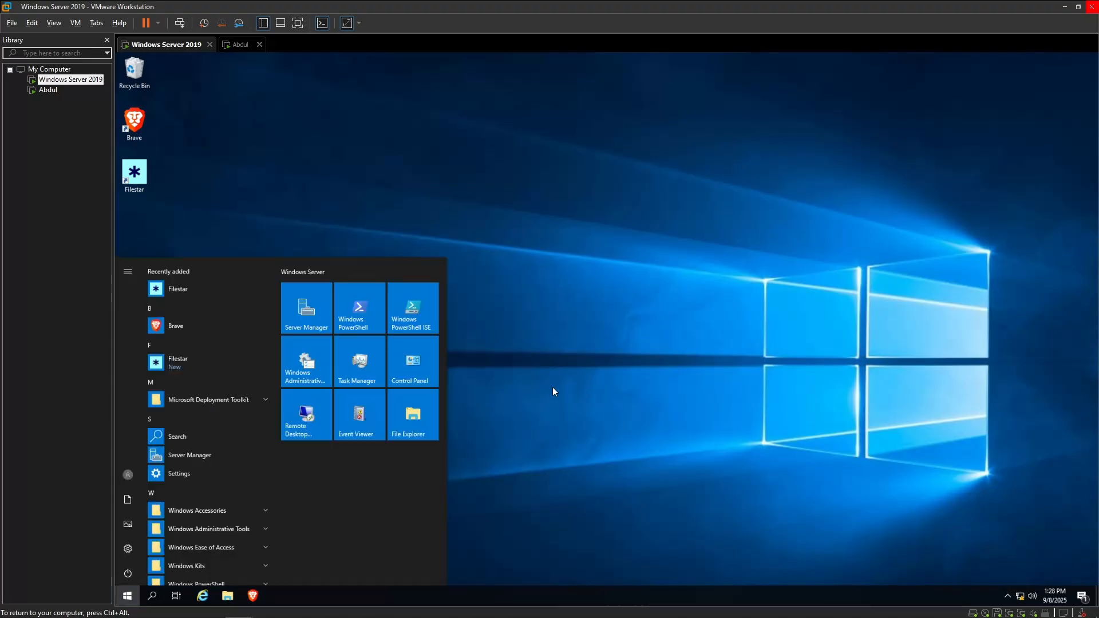
{"action": "type", "text": "control"}
{"action": "key", "text": "Return"}
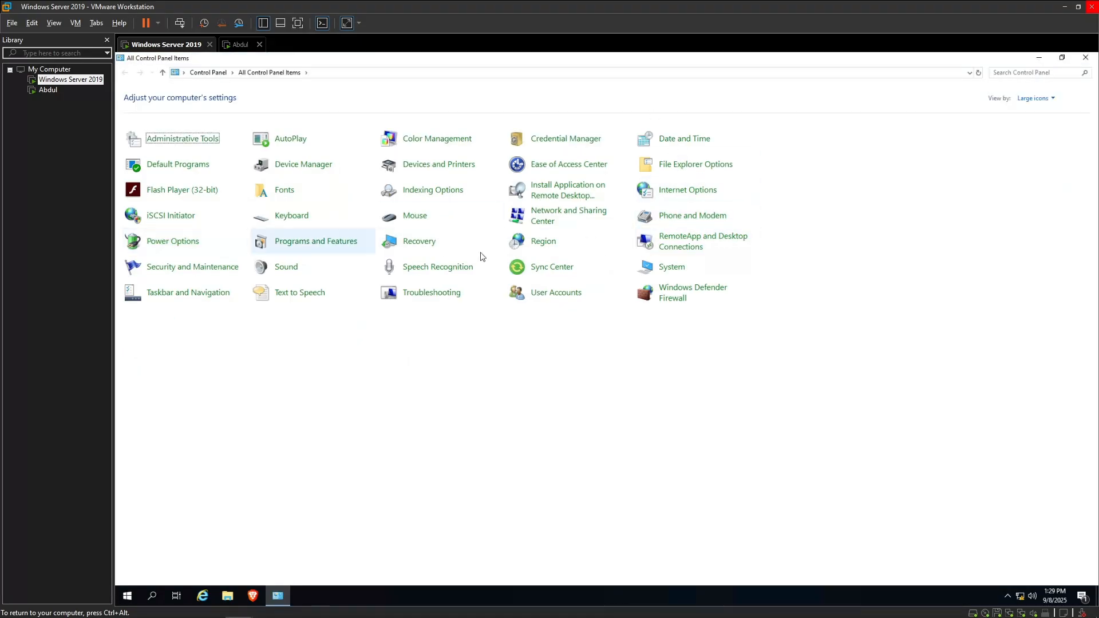
{"action": "left_click", "coordinate": [676, 268]}
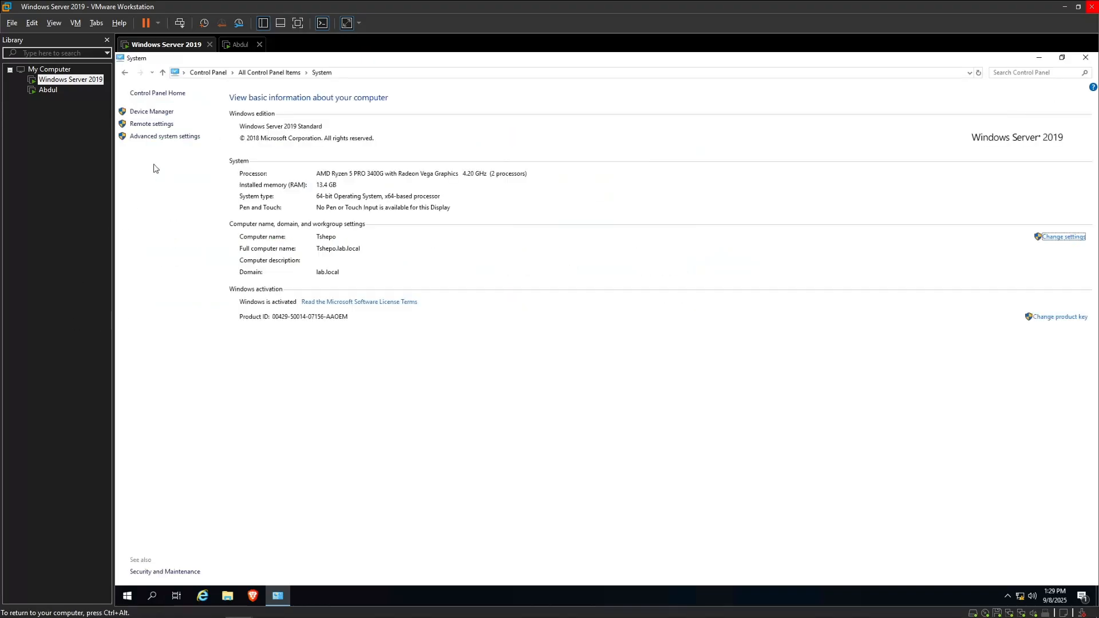
{"action": "left_click", "coordinate": [168, 136]}
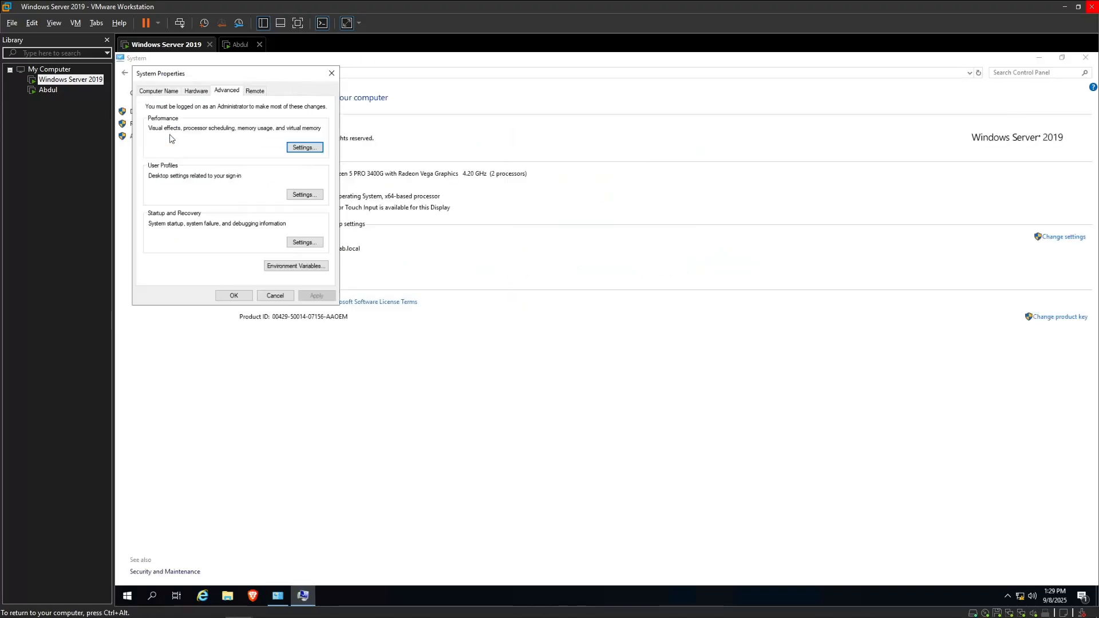
{"action": "left_click", "coordinate": [256, 91]}
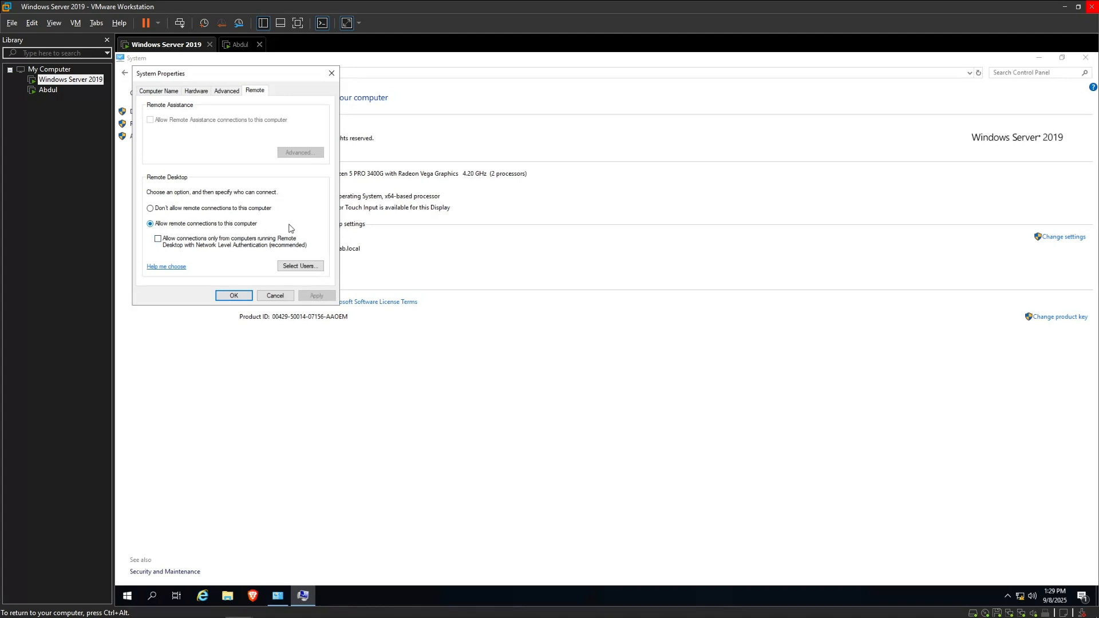
- Add the client user's domain account to the Remote Desktop users, accept the system properties and close the System window
{"action": "left_click", "coordinate": [306, 267]}
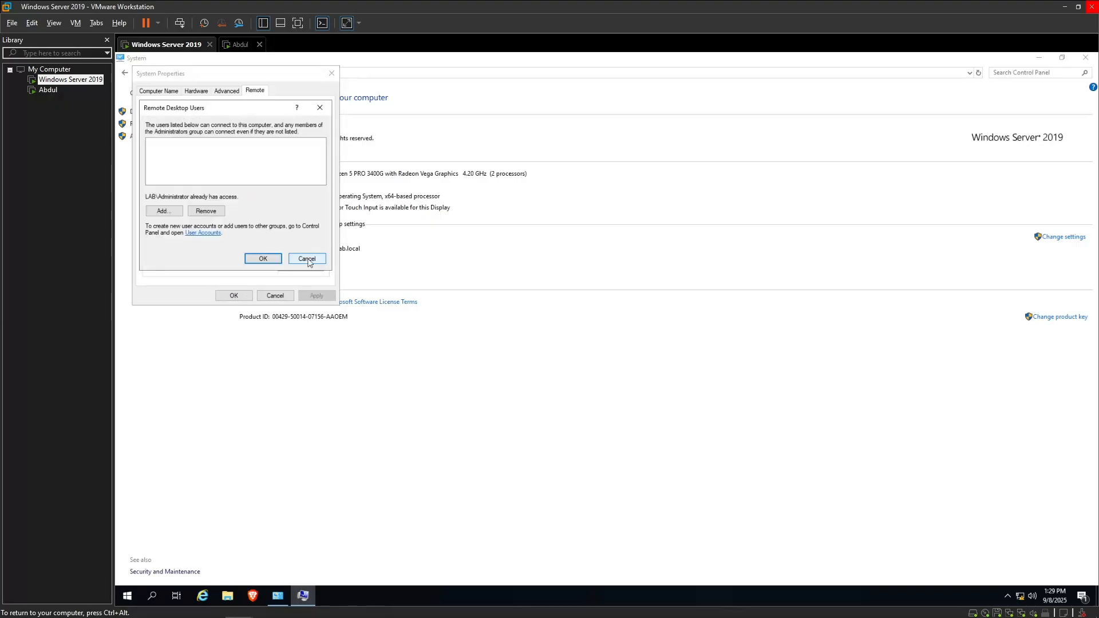
{"action": "left_click", "coordinate": [171, 212]}
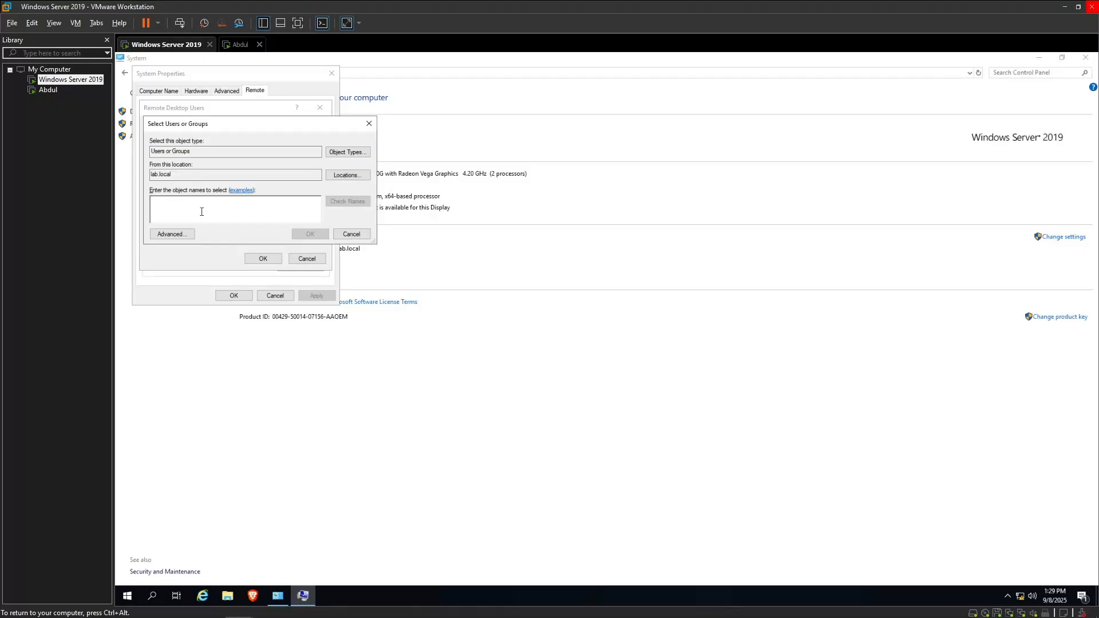
{"action": "type", "text": "abdul"}
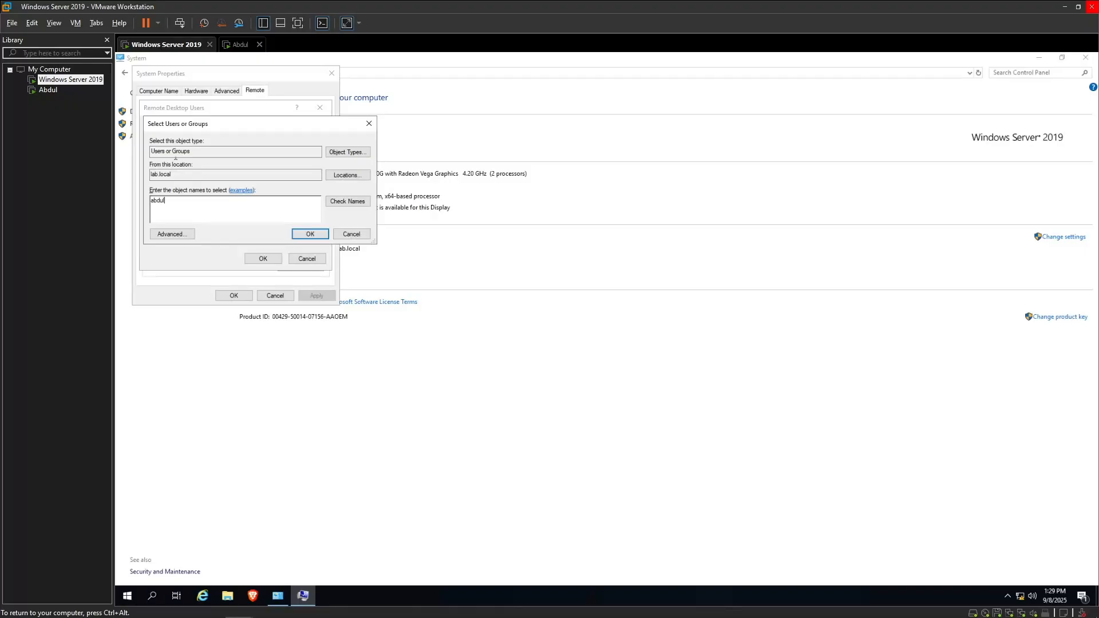
{"action": "left_click", "coordinate": [348, 201]}
{"action": "left_click", "coordinate": [310, 234]}
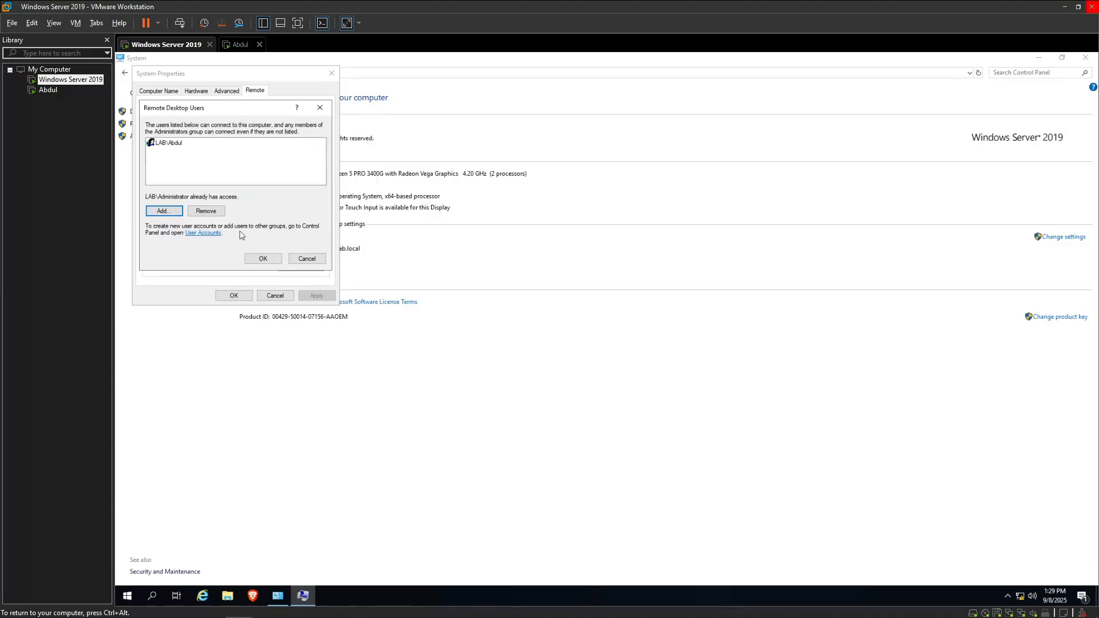
{"action": "left_click", "coordinate": [263, 258]}
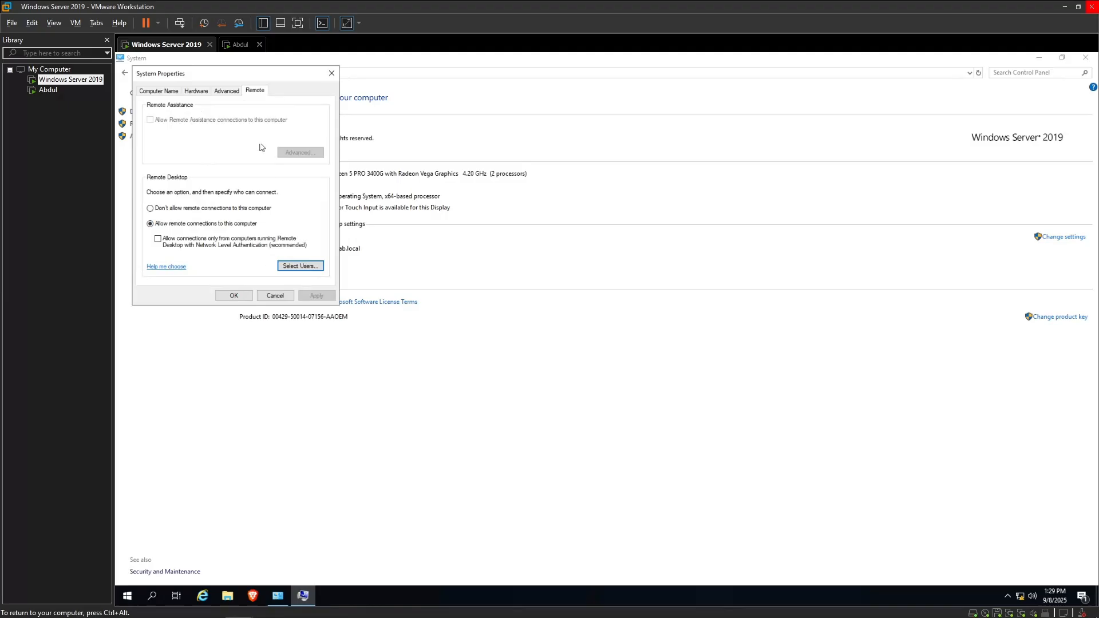
{"action": "left_click", "coordinate": [234, 295]}
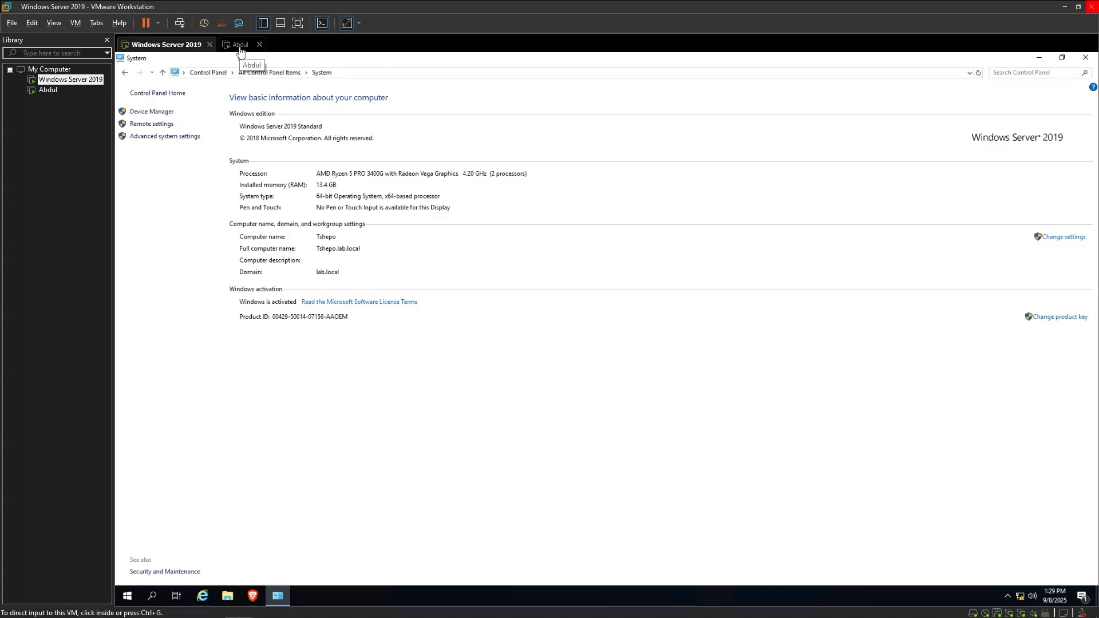
{"action": "left_click", "coordinate": [1085, 58]}
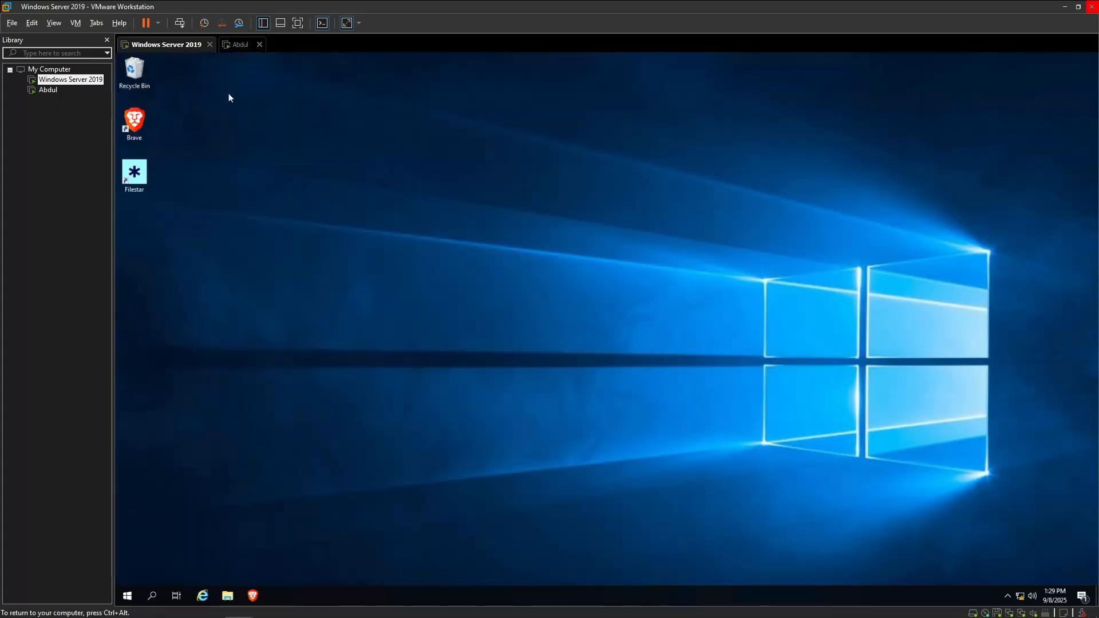
- Switch to the client virtual machine and open Remote Desktop Connection
{"action": "left_click", "coordinate": [240, 45]}
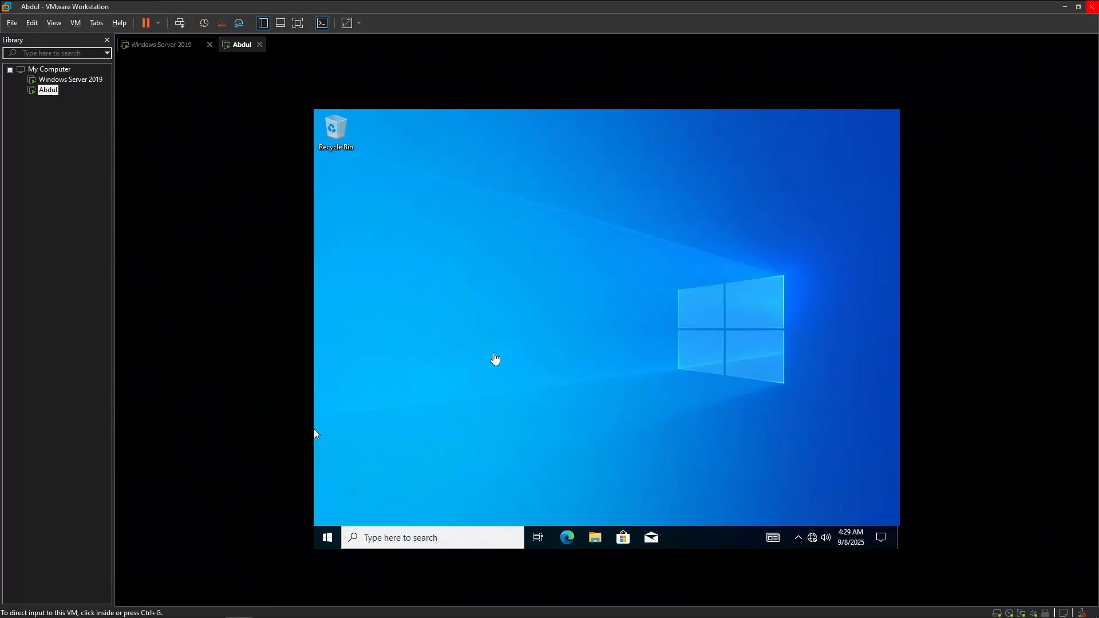
{"action": "left_click", "coordinate": [552, 369]}
{"action": "key", "text": "super"}
{"action": "type", "text": "remote"}
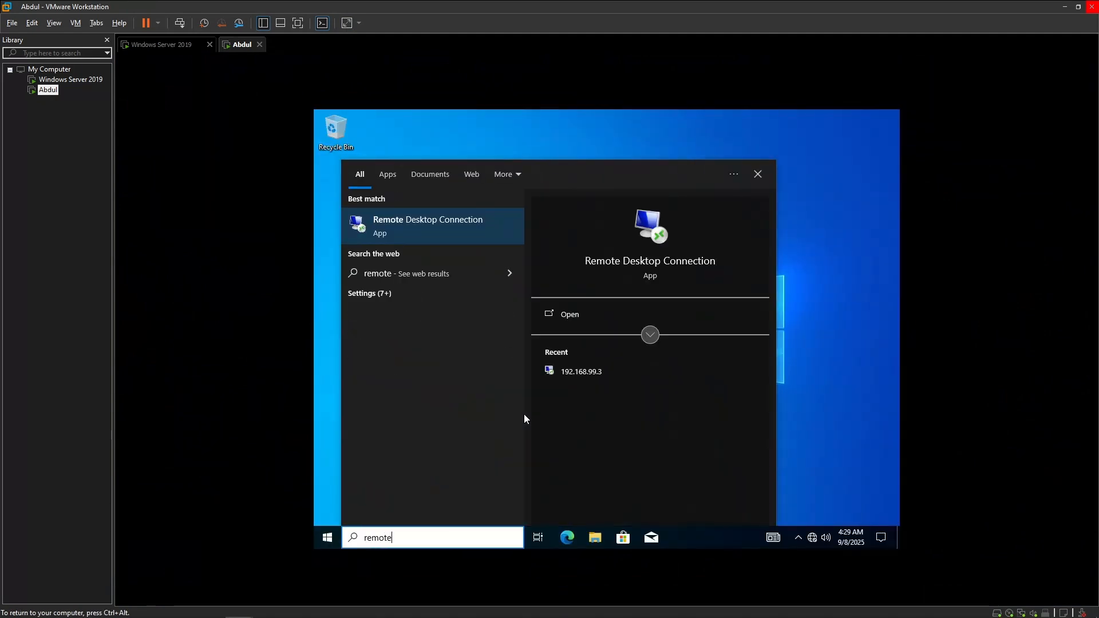
{"action": "left_click", "coordinate": [459, 232]}
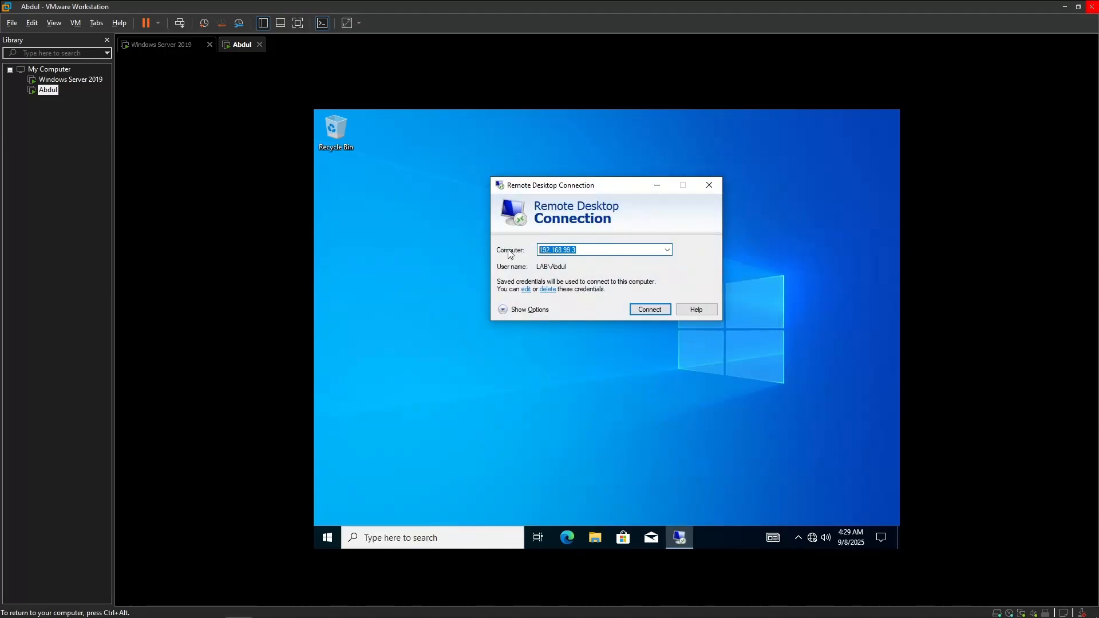
- Set the remote computer to 192.168.99.3 and start the Remote Desktop connection
{"action": "type", "text": "192.168"}
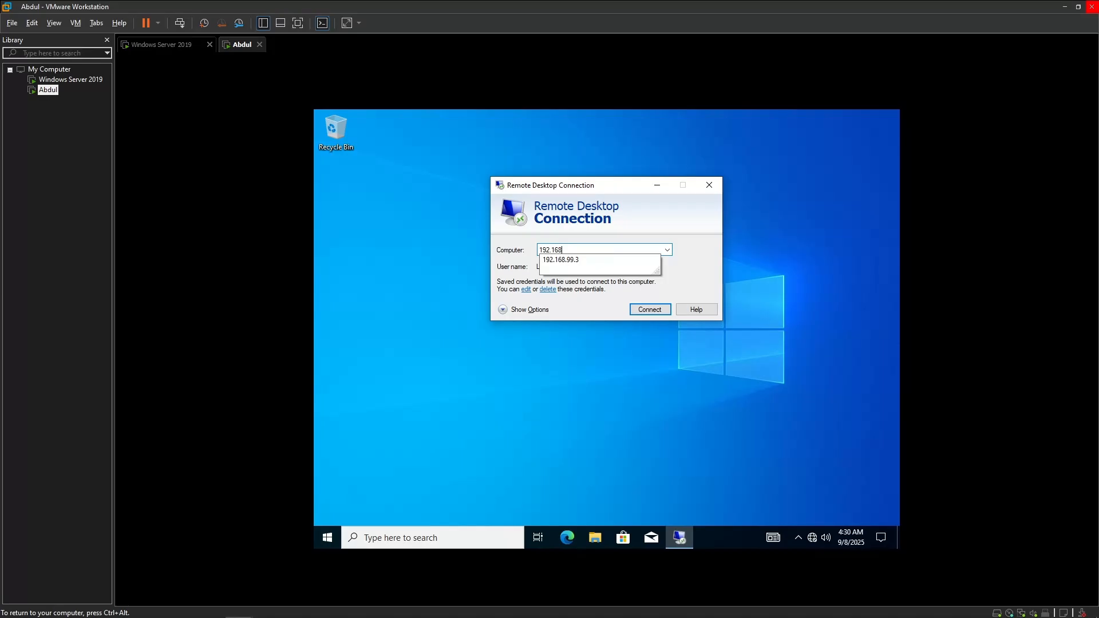
{"action": "type", "text": ".99.3"}
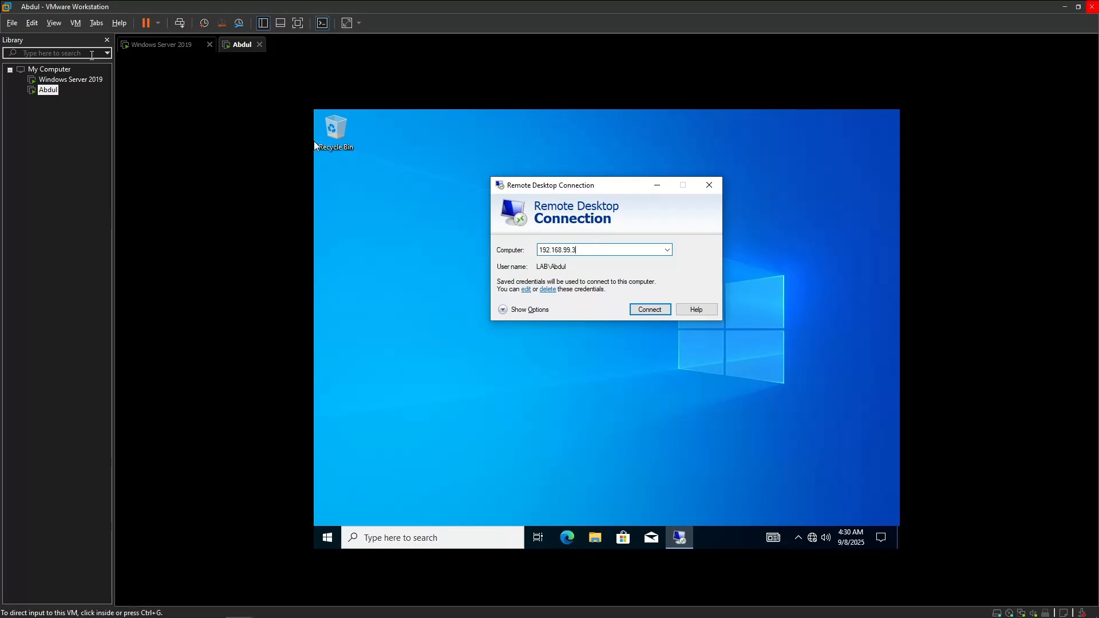
{"action": "left_click", "coordinate": [159, 49]}
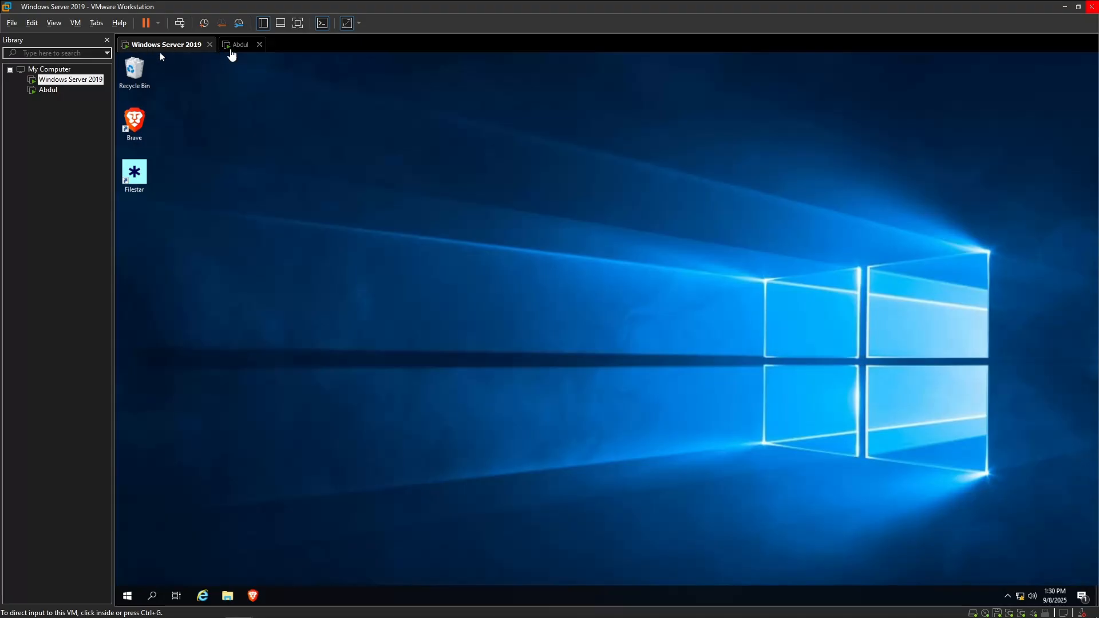
{"action": "left_click", "coordinate": [235, 46]}
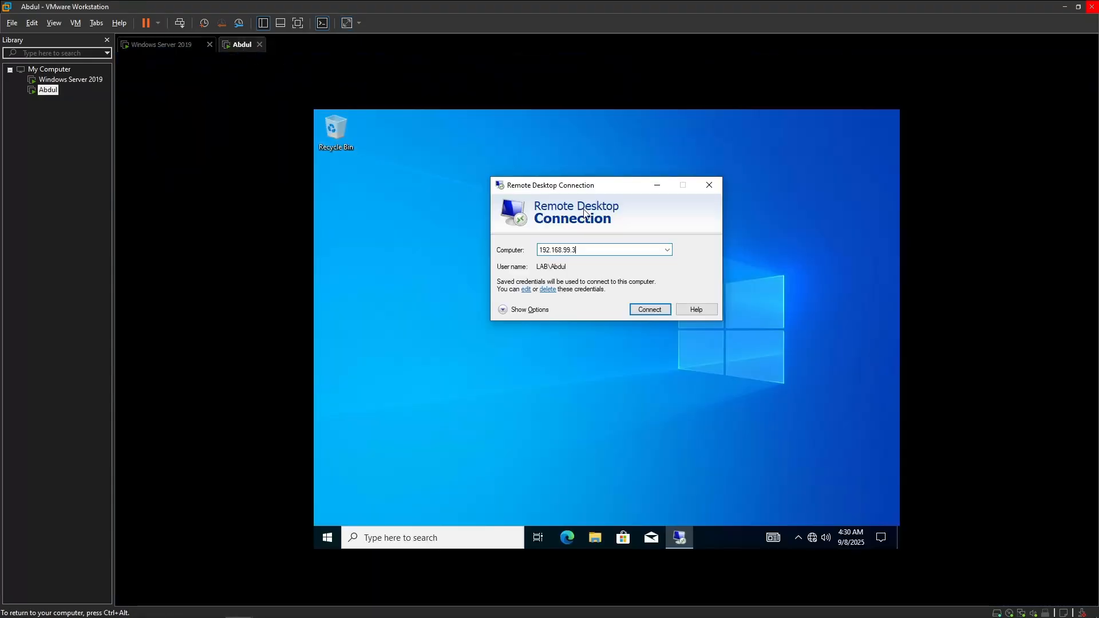
{"action": "left_click_drag", "start_coordinate": [584, 252], "coordinate": [515, 255]}
{"action": "left_click", "coordinate": [609, 249]}
{"action": "left_click", "coordinate": [585, 249]}
{"action": "left_click", "coordinate": [656, 310]}
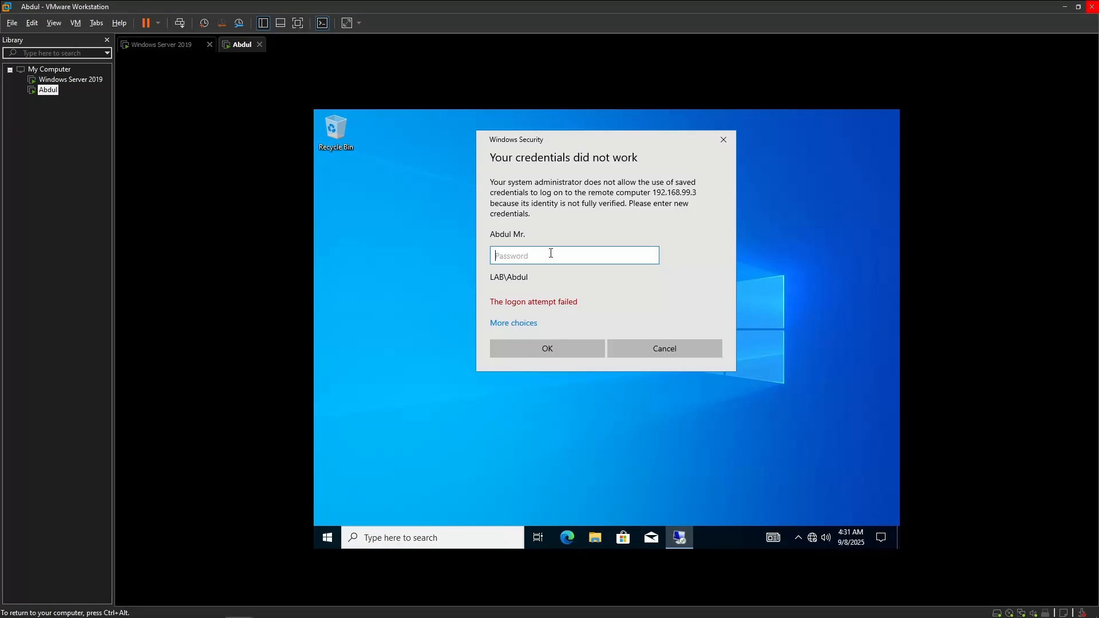
- Enter the domain user's account password in the Windows Security prompt and submit it to log on to the server
{"action": "type", "text": "••••••"}
{"action": "left_click", "coordinate": [653, 255]}
{"action": "left_click", "coordinate": [580, 346]}
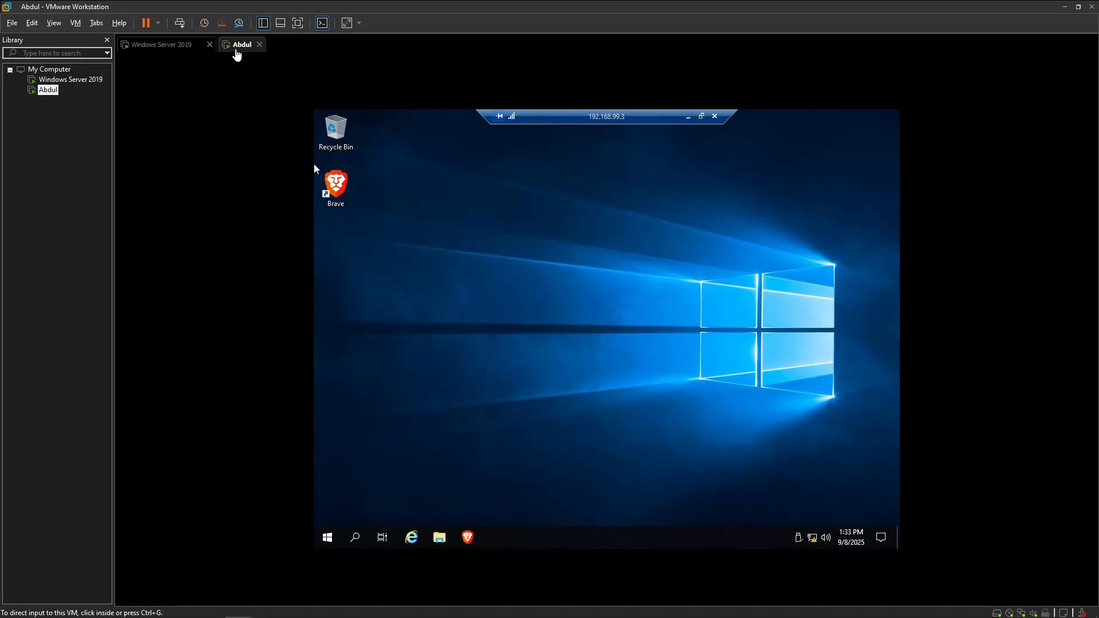
- Search for Server Manager in the remote session and launch it
{"action": "left_click", "coordinate": [351, 530]}
{"action": "type", "text": "sever"}
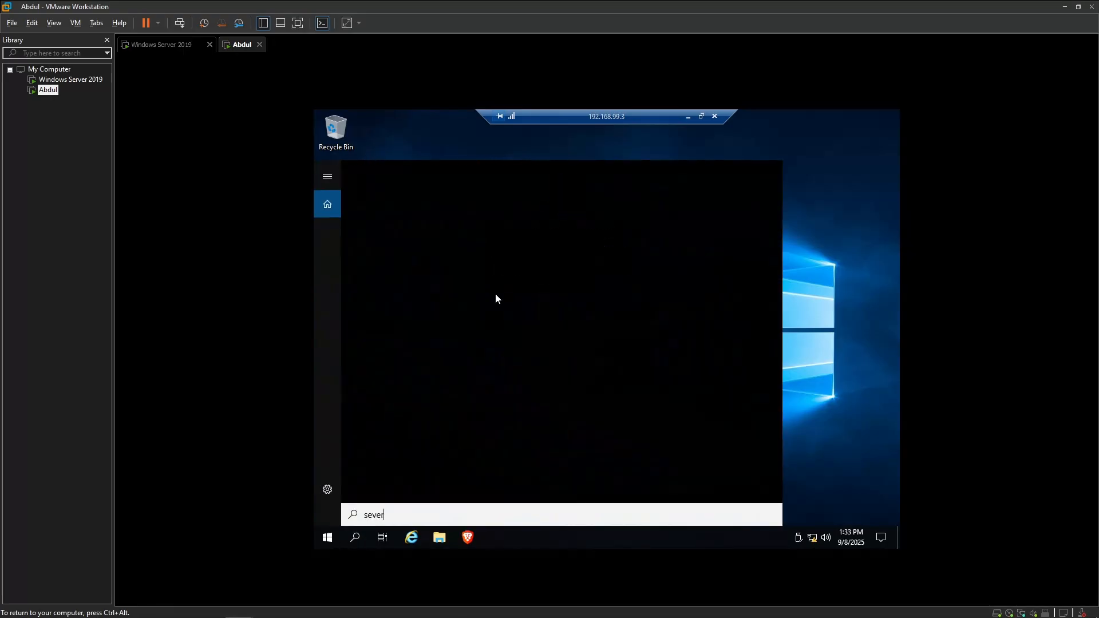
{"action": "key", "text": "BackSpace"}
{"action": "key", "text": "BackSpace"}
{"action": "key", "text": "BackSpace"}
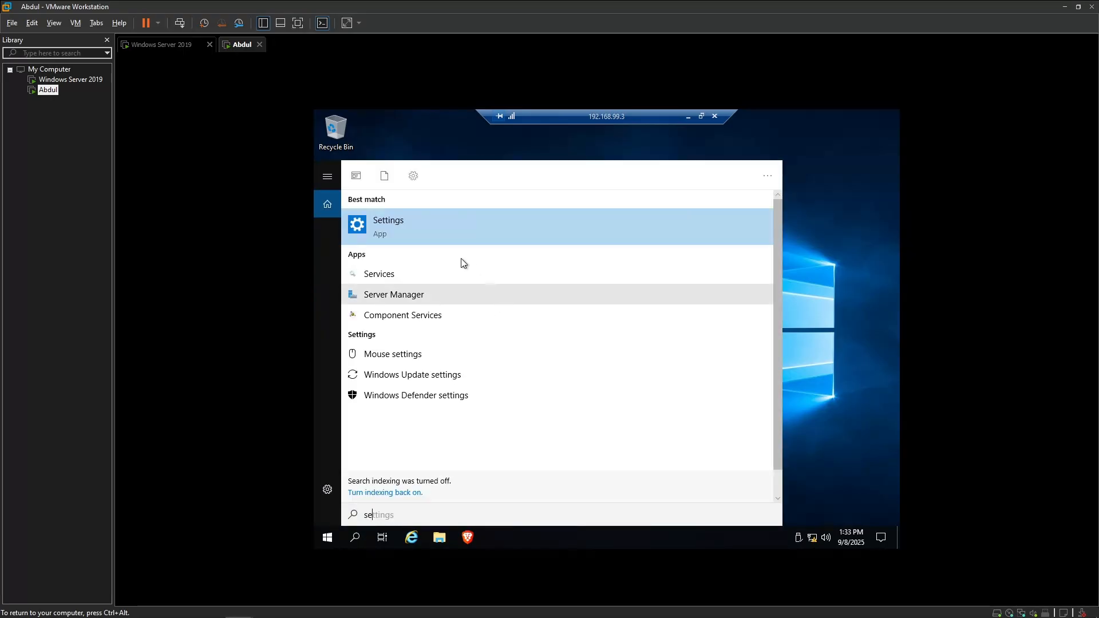
{"action": "left_click", "coordinate": [421, 293]}
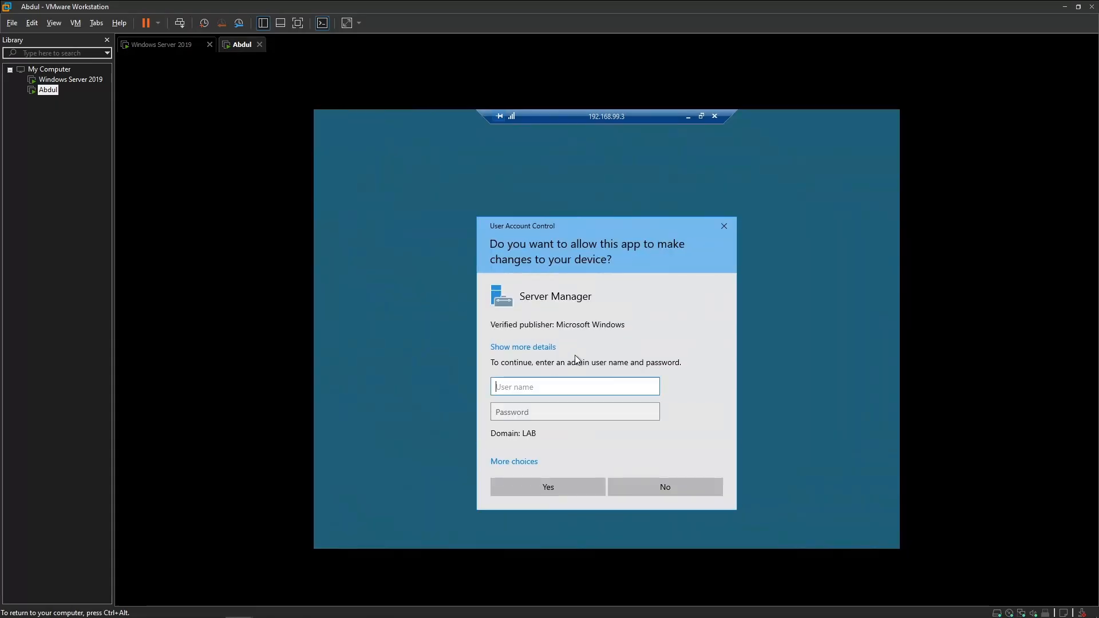
- Enter Administrator as the admin user name in the User Account Control prompt for Server Manager
{"action": "type", "text": "Adminstraor"}
{"action": "left_click", "coordinate": [519, 387]}
{"action": "type", "text": "istr"}
{"action": "key", "text": "Delete"}
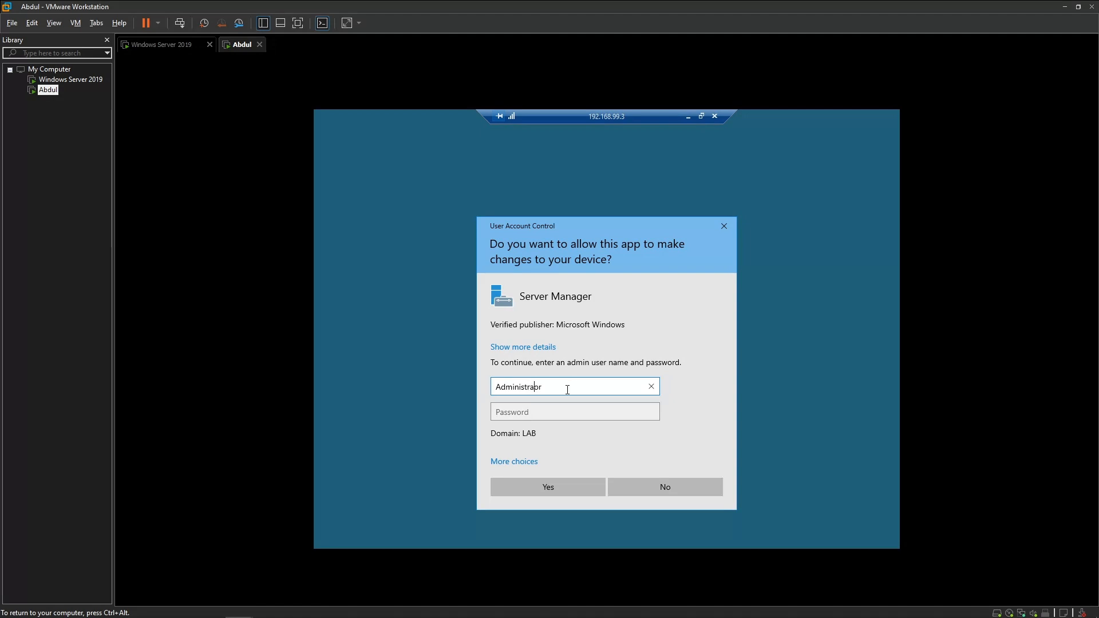
{"action": "type", "text": "to"}
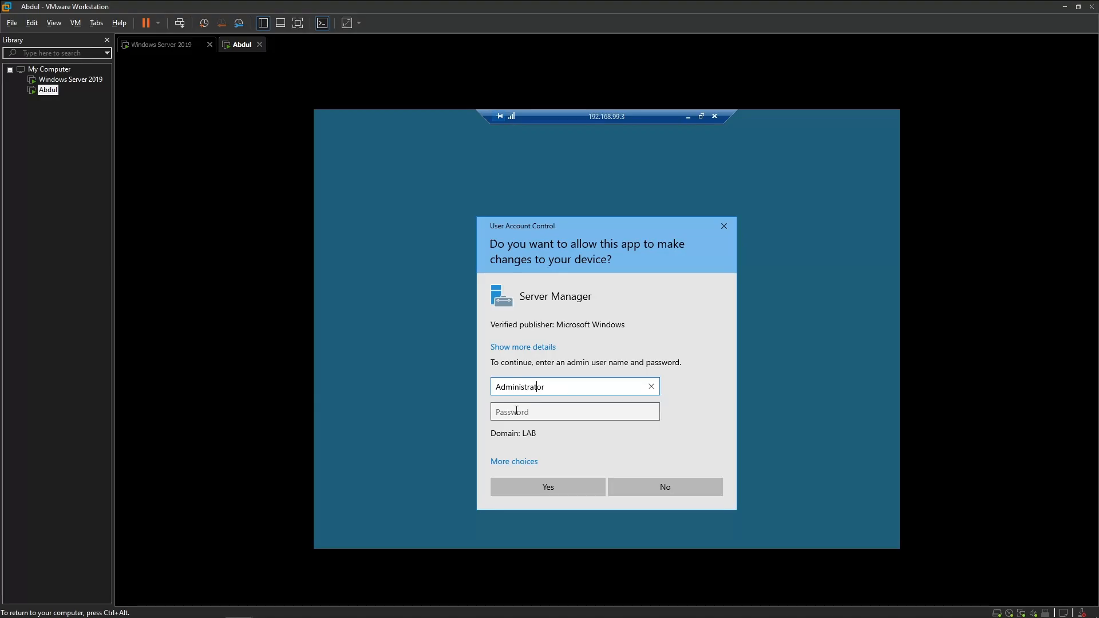
- Enter the administrator account's password, reveal it to check it, and allow Server Manager to run
{"action": "left_click", "coordinate": [516, 410]}
{"action": "key", "text": "Caps_Lock"}
{"action": "type", "text": "•"}
{"action": "key", "text": "Caps_Lock"}
{"action": "type", "text": "•••••••"}
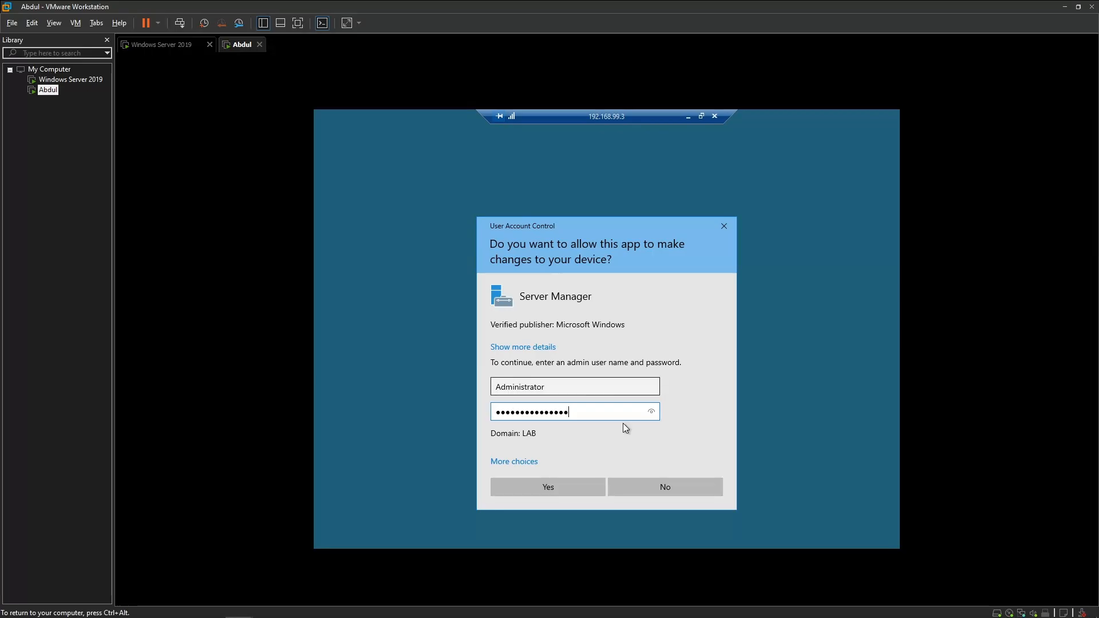
{"action": "left_click", "coordinate": [651, 414]}
{"action": "left_click", "coordinate": [558, 484]}
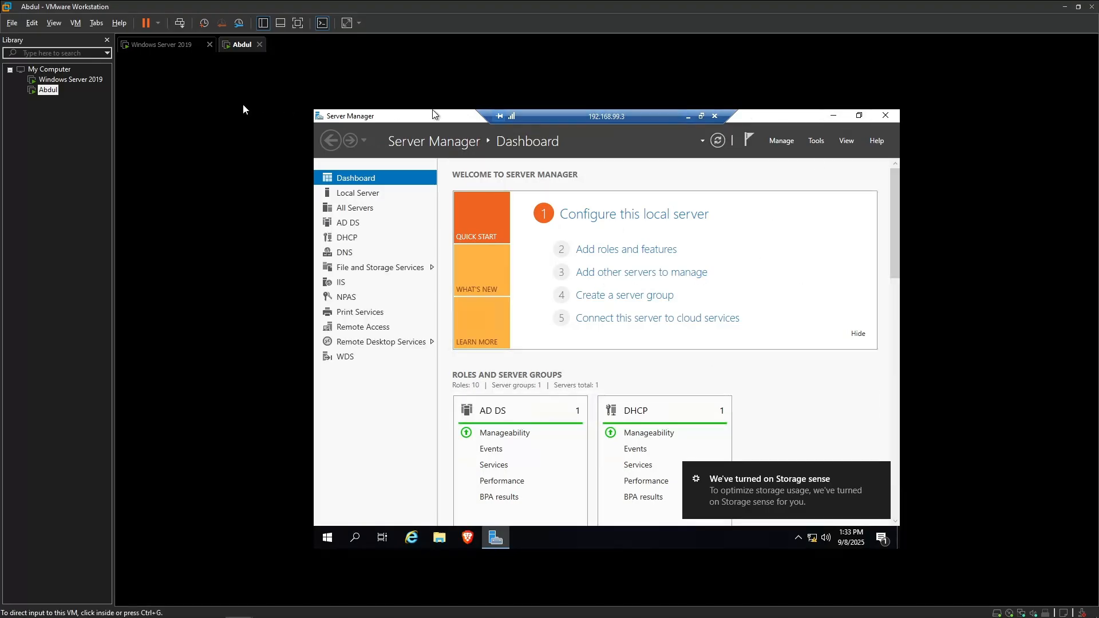
{"action": "left_click", "coordinate": [159, 24]}
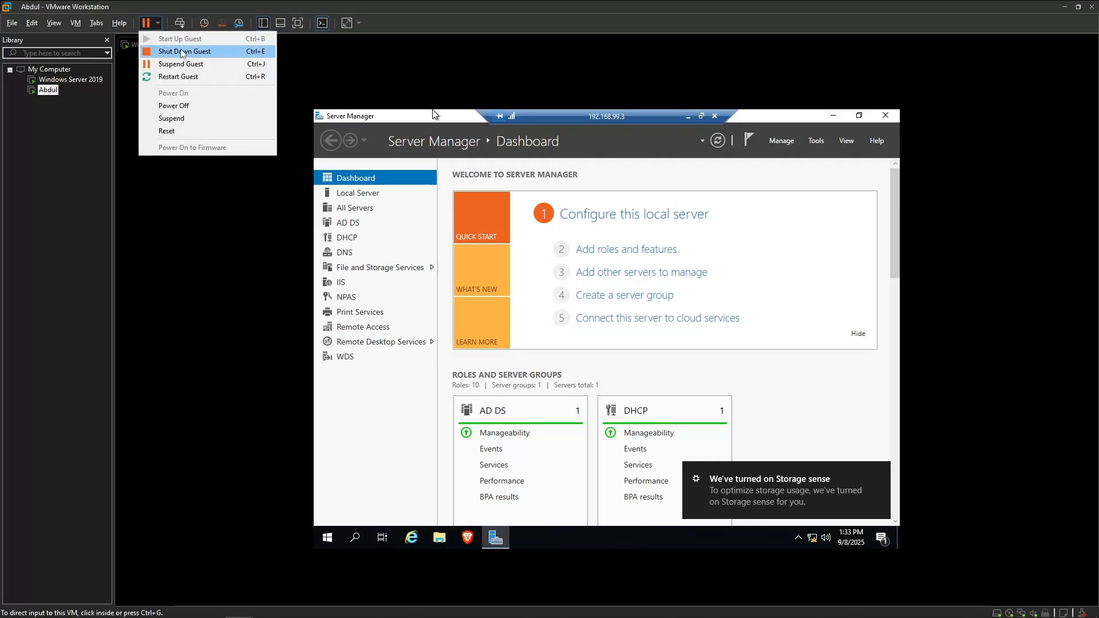
{"action": "left_click", "coordinate": [218, 278]}
{"action": "key", "text": "super"}
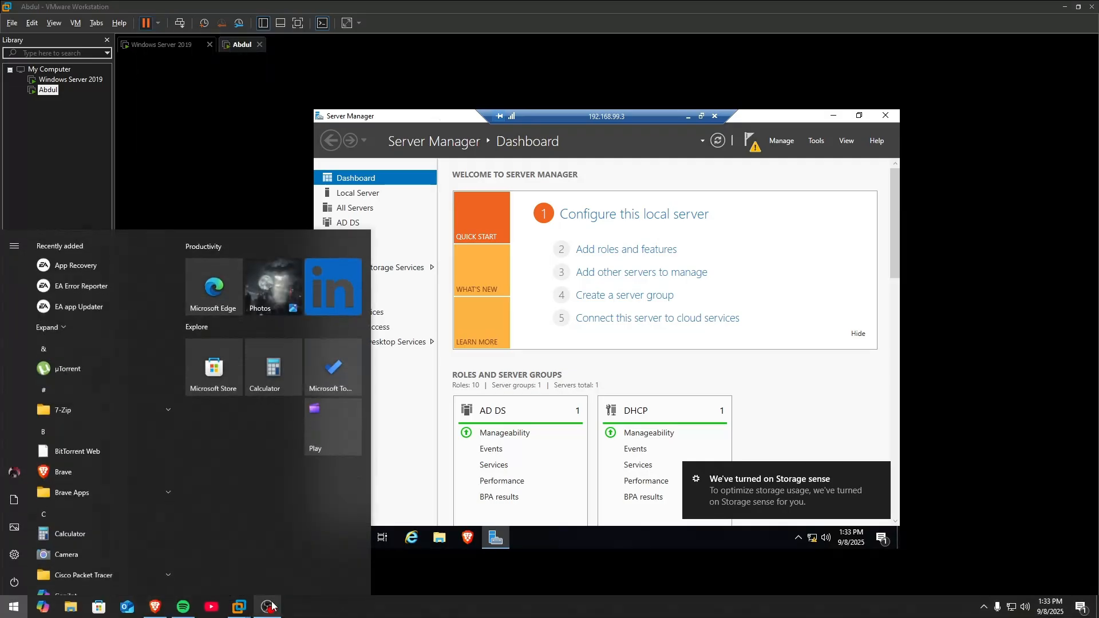